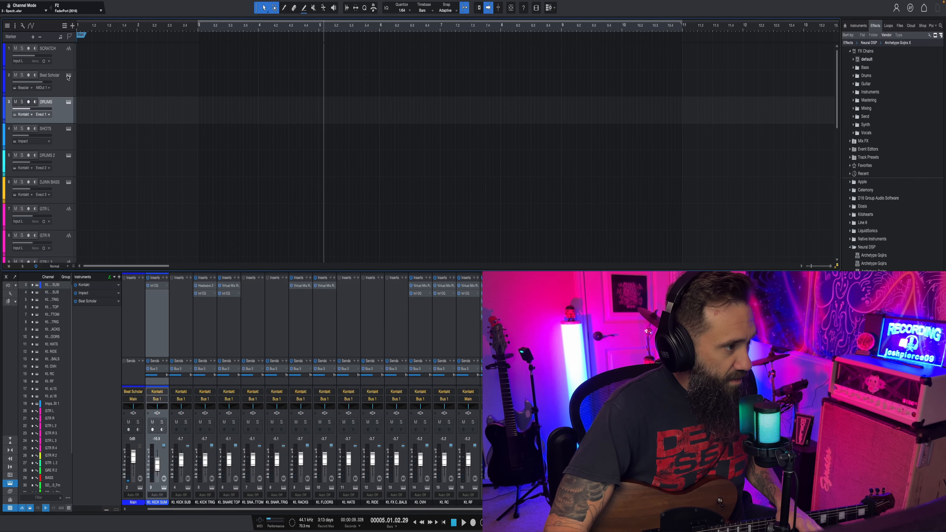
- Record the Beat Scholar pattern as MIDI onto the DRUMS track from bar 1 and close the instrument window
click(69, 76)
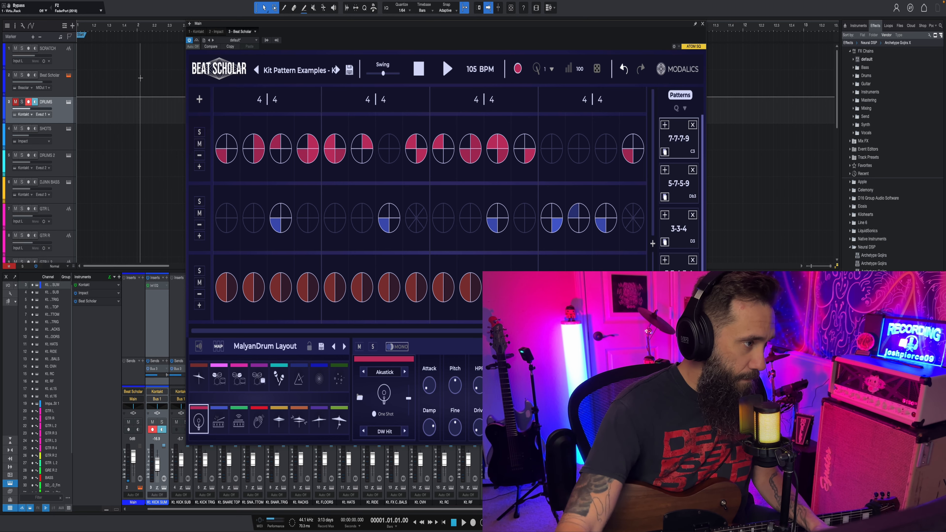
key(KP_Multiply)
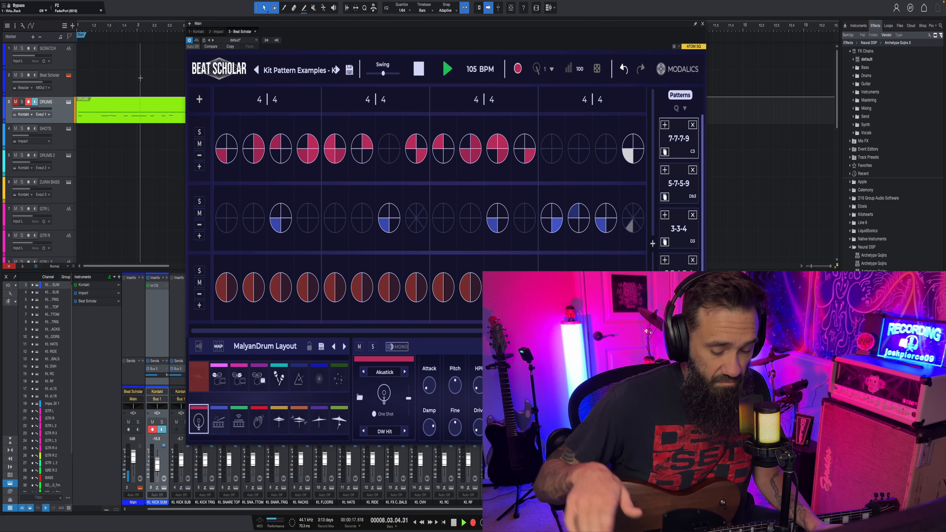
key(space)
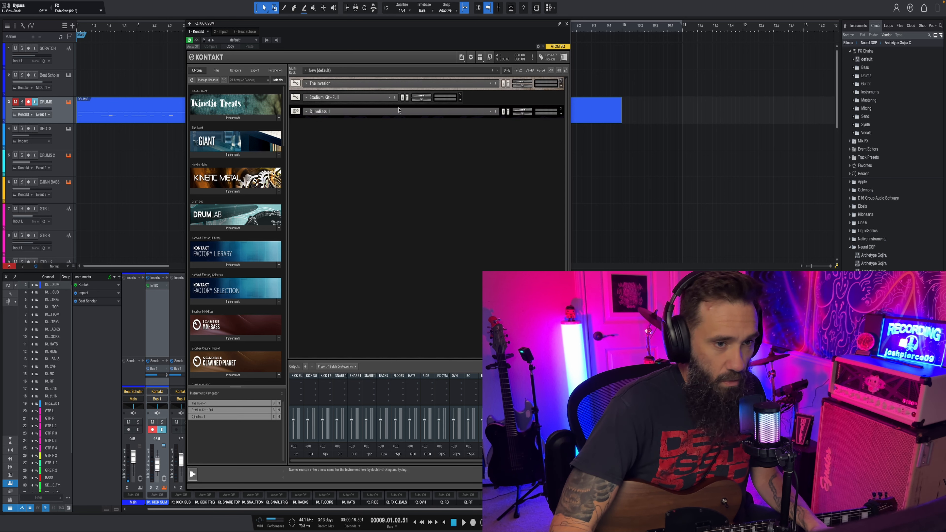
click(566, 23)
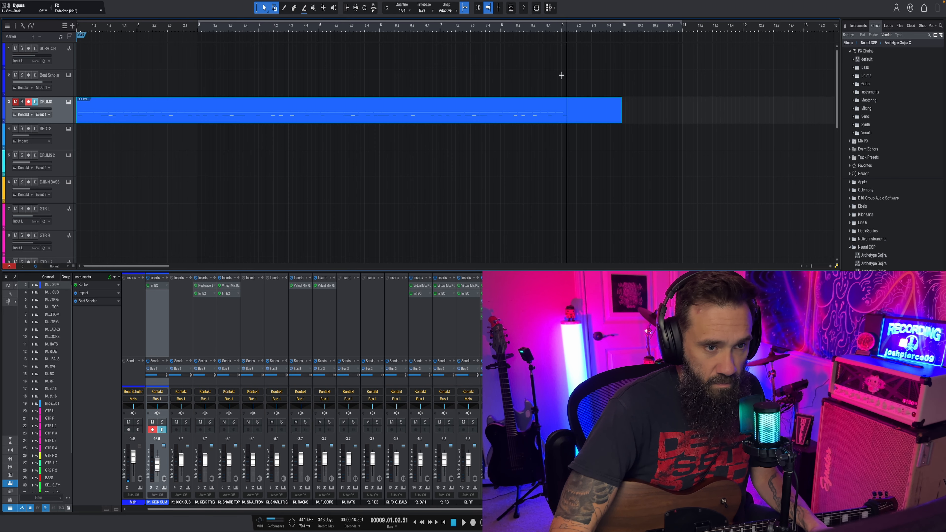
- Trim the end of the recorded DRUMS event to bar 9 and move the event to start at bar 3
drag(612, 112, 565, 107)
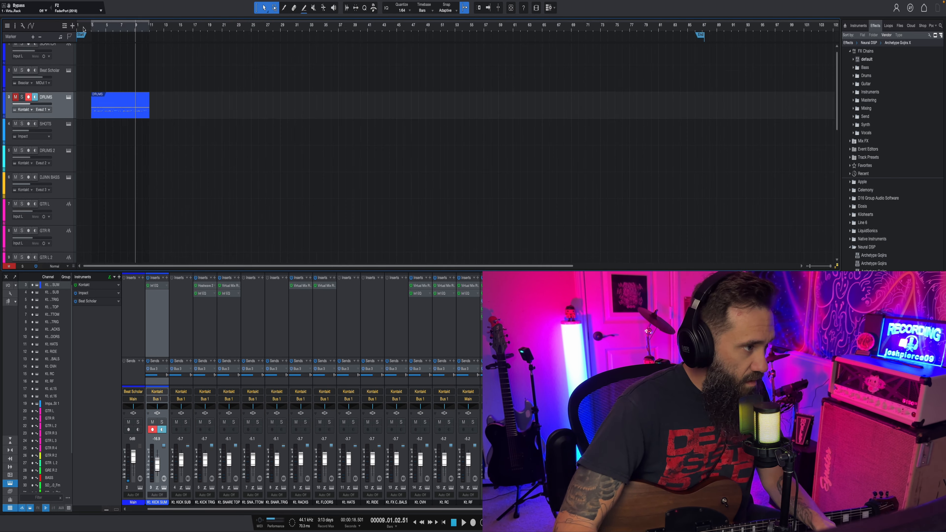
scroll(91, 29, up, 5)
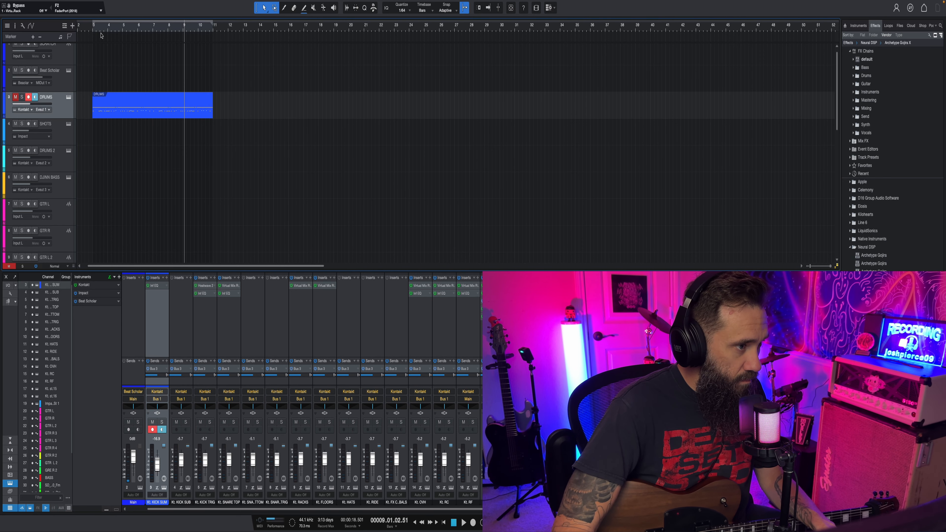
scroll(105, 32, up, 5)
scroll(105, 32, down, 7)
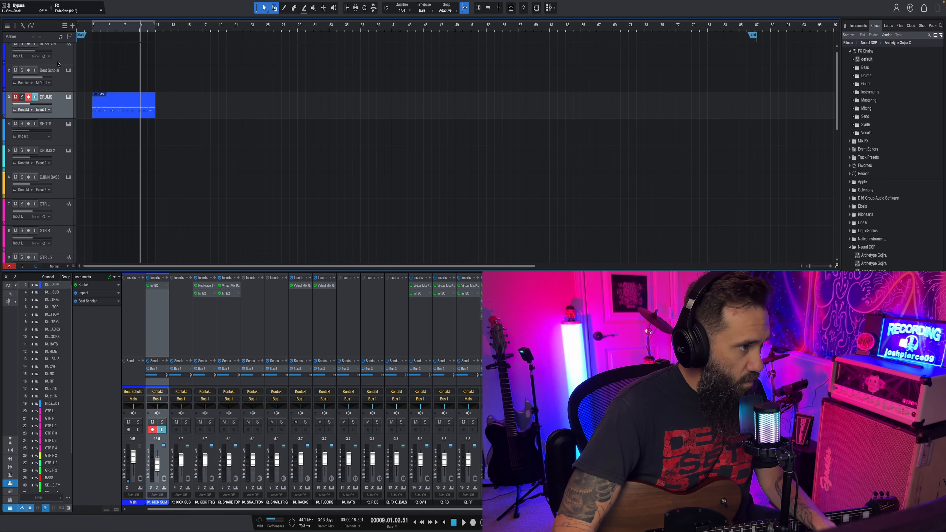
scroll(85, 29, up, 3)
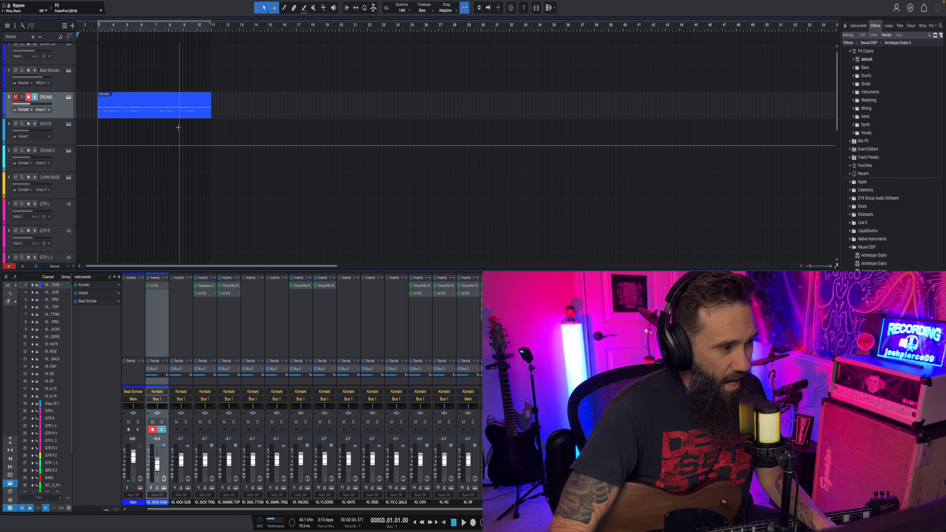
- Open the DRUMS event in the note editor and start playback from bar 3
key(F2)
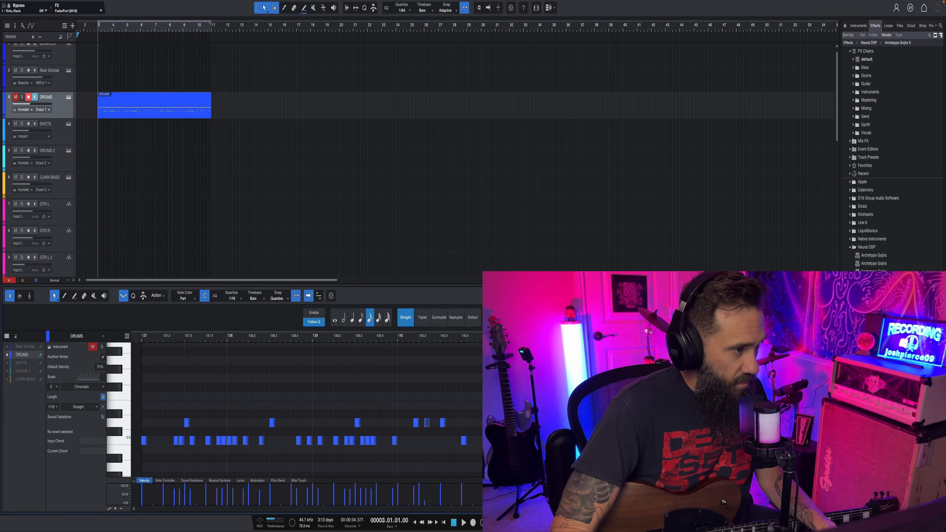
scroll(116, 30, up, 1)
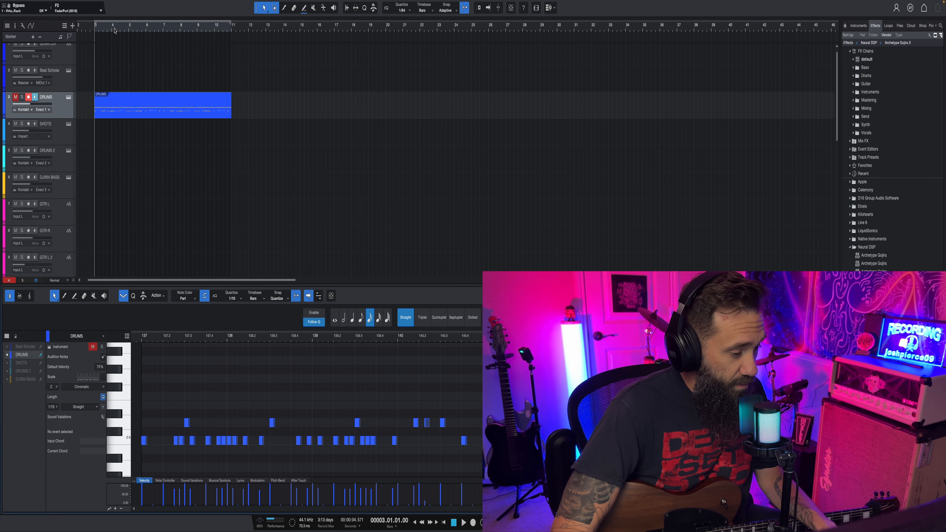
scroll(257, 337, up, 1)
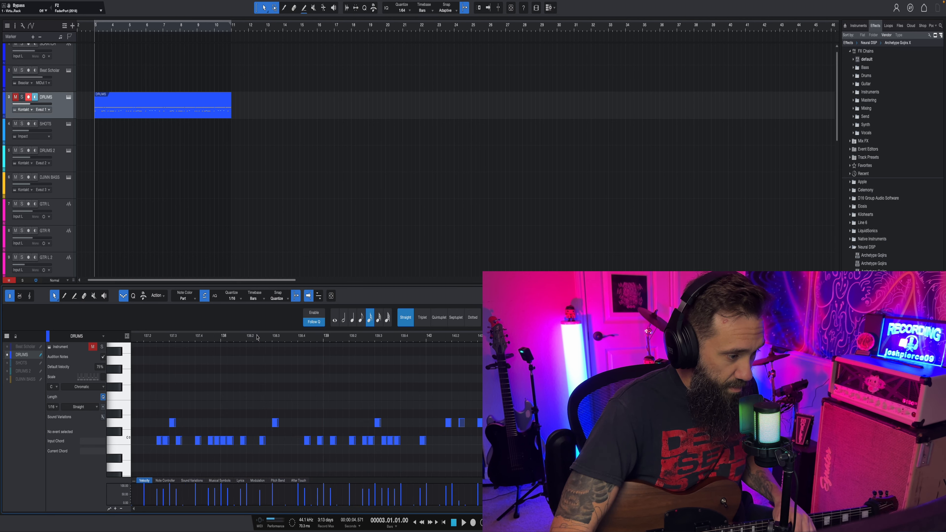
scroll(257, 337, down, 1)
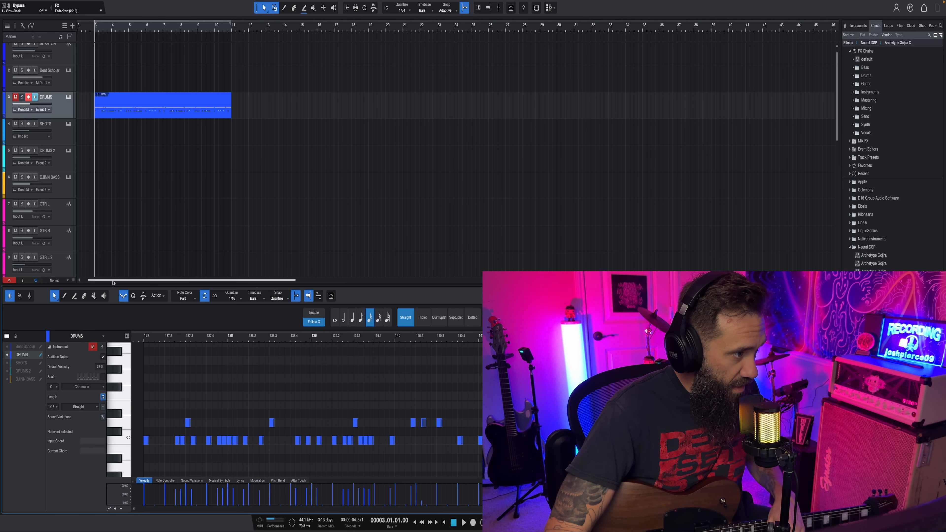
click(95, 34)
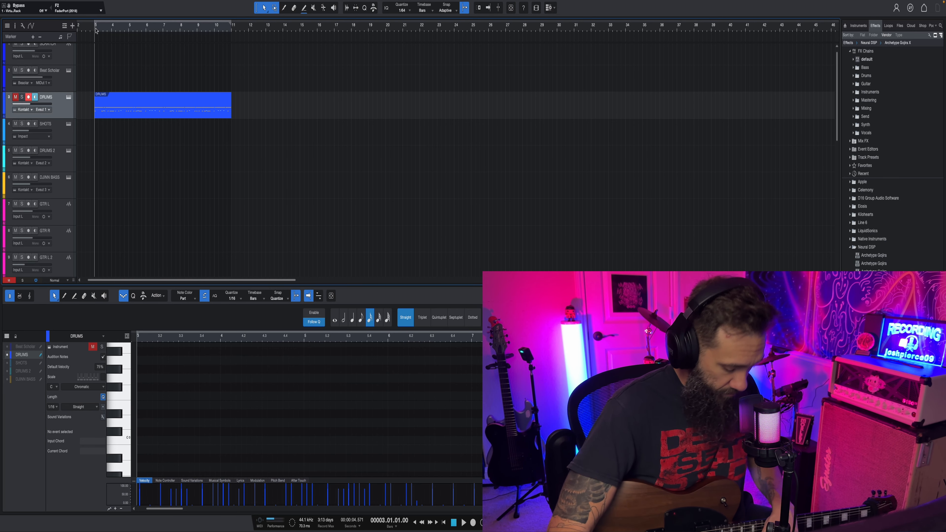
key(space)
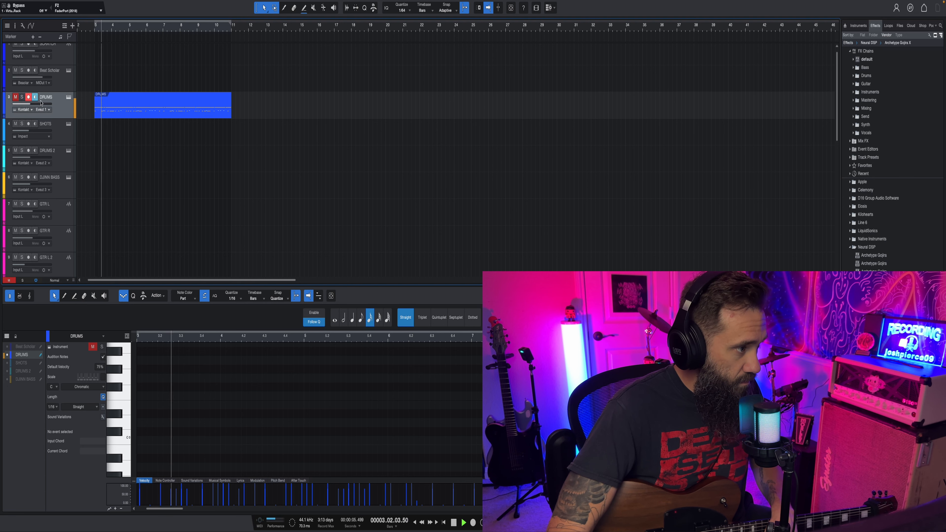
- Unmute the DRUMS track and mute the Beat Scholar track
click(16, 98)
scroll(22, 97, up, 1)
click(69, 75)
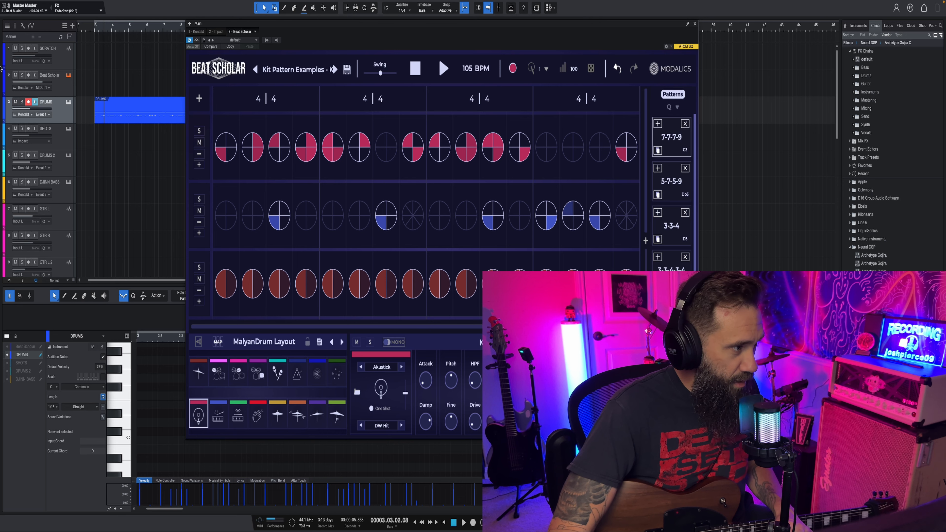
click(15, 76)
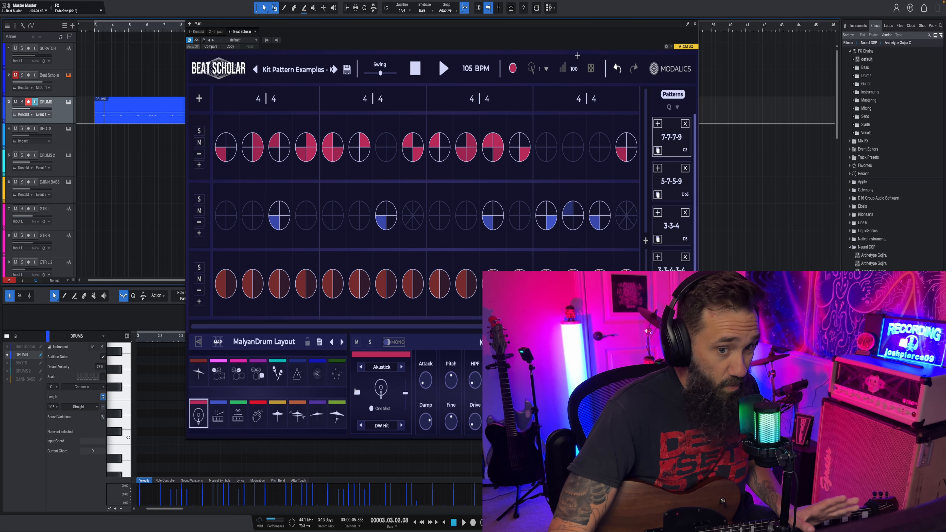
click(695, 24)
- Play the recorded DRUMS event from its start at bar 3 with Beat Scholar muted
click(95, 29)
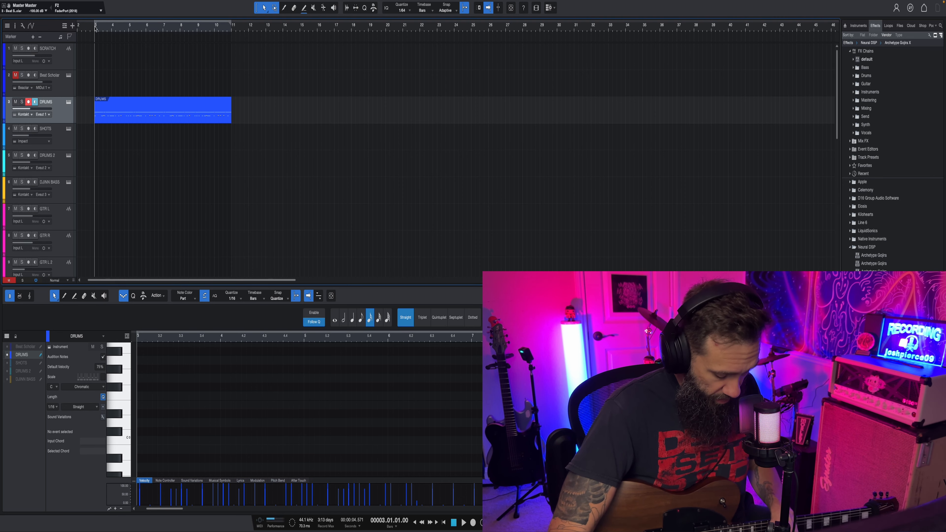
key(space)
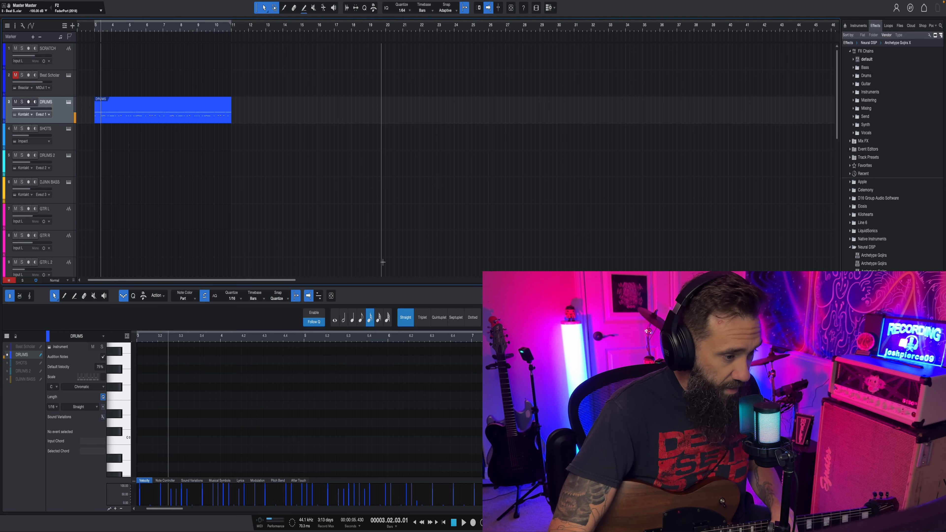
scroll(260, 335, down, 2)
scroll(261, 336, up, 1)
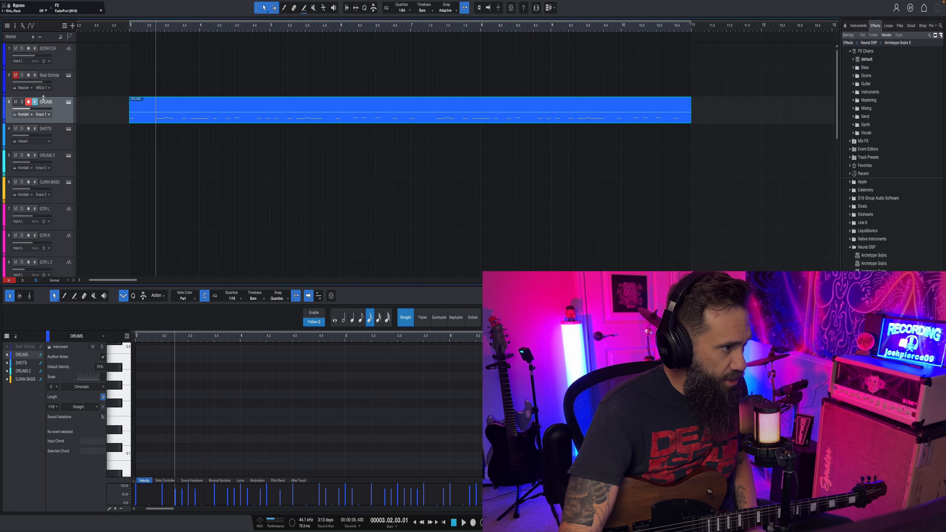
click(125, 30)
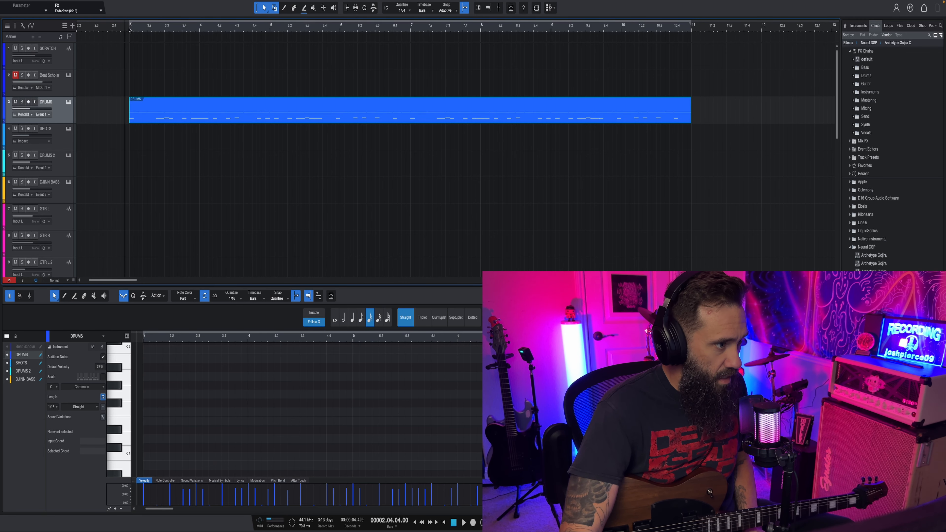
click(130, 30)
key(w)
key(space)
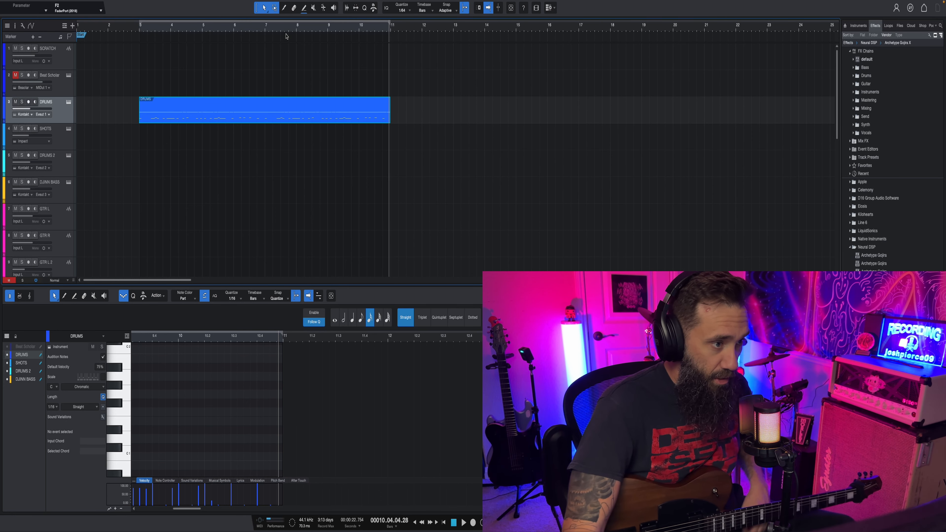
- Duplicate the DRUMS event onto the SHOTS and DRUMS 2 tracks, each copy starting at bar 3
scroll(288, 29, down, 3)
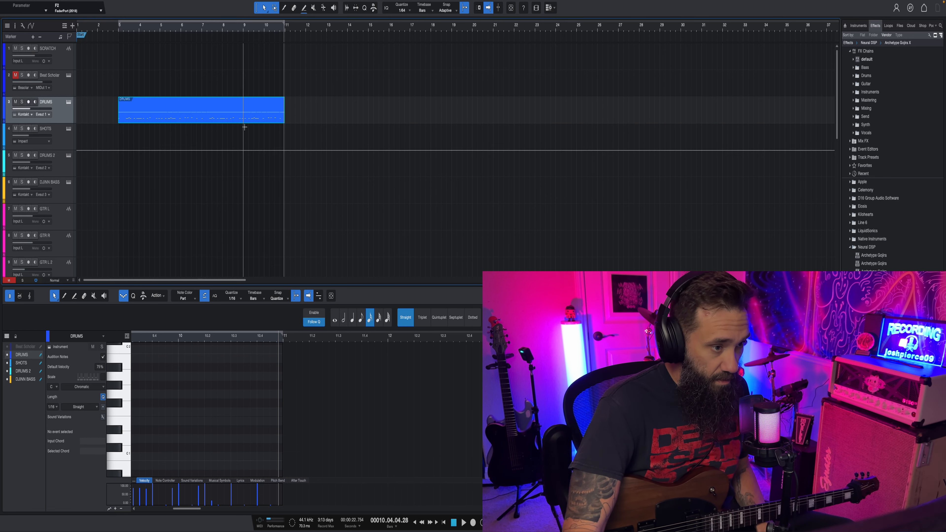
key(d)
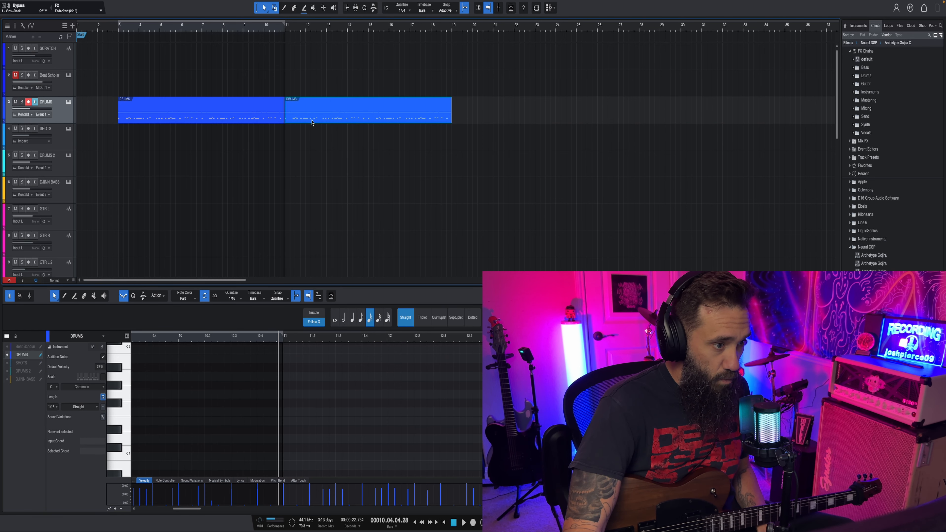
drag(312, 122, 147, 150)
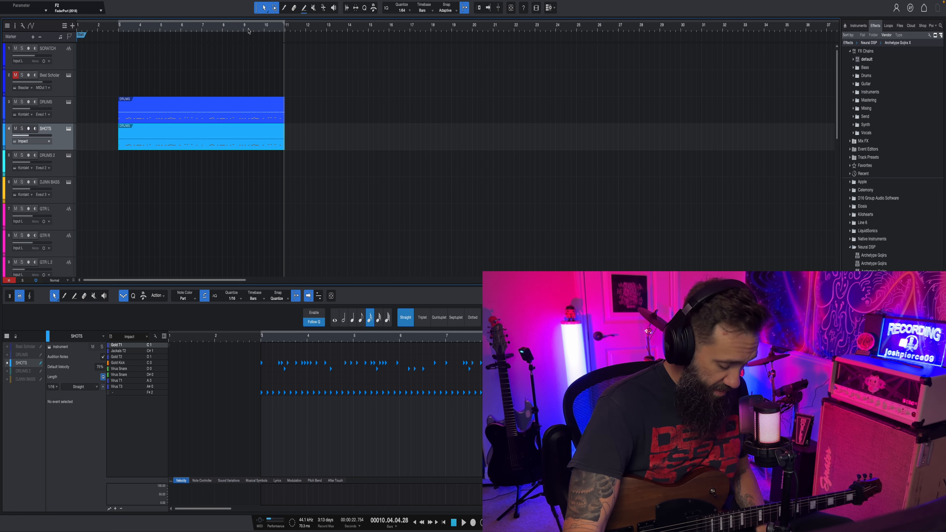
key(d)
drag(291, 140, 106, 184)
- Check the Kontakt instrument of the DRUMS 2 track and play that track soloed from bar 3
click(70, 156)
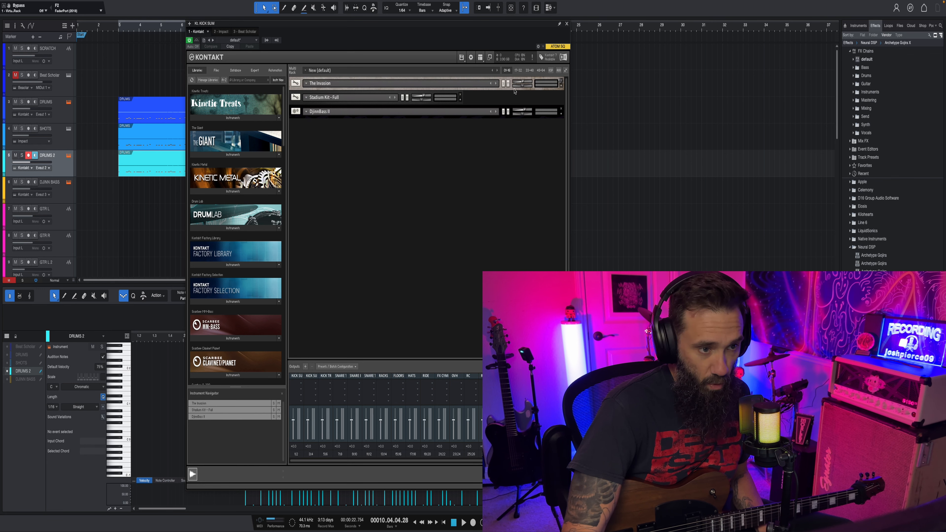
click(455, 106)
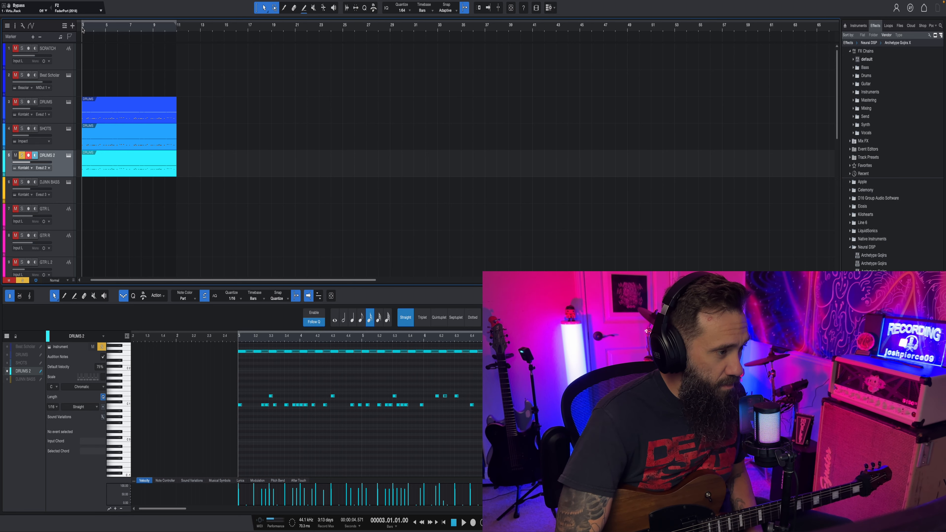
key(space)
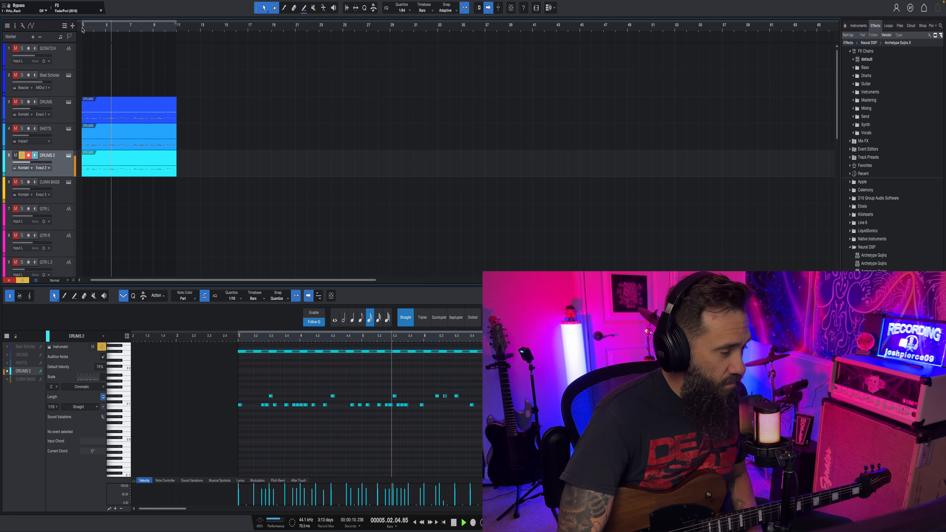
key(space)
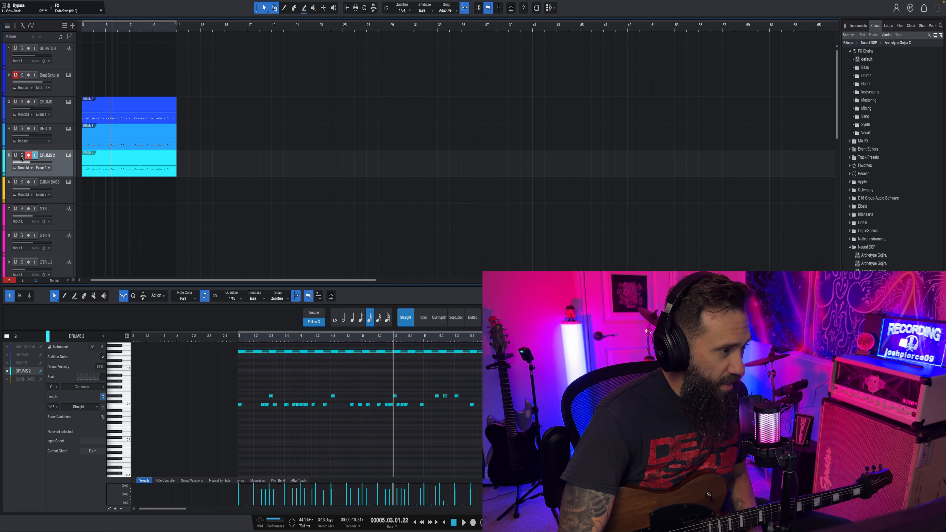
- Play the DRUMS, SHOTS and DRUMS 2 tracks together from bar 3
click(83, 28)
key(space)
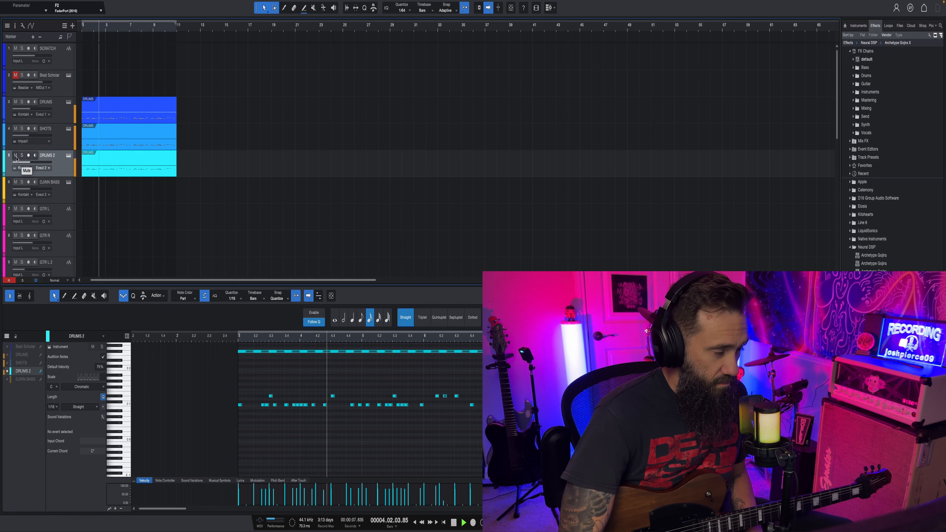
key(space)
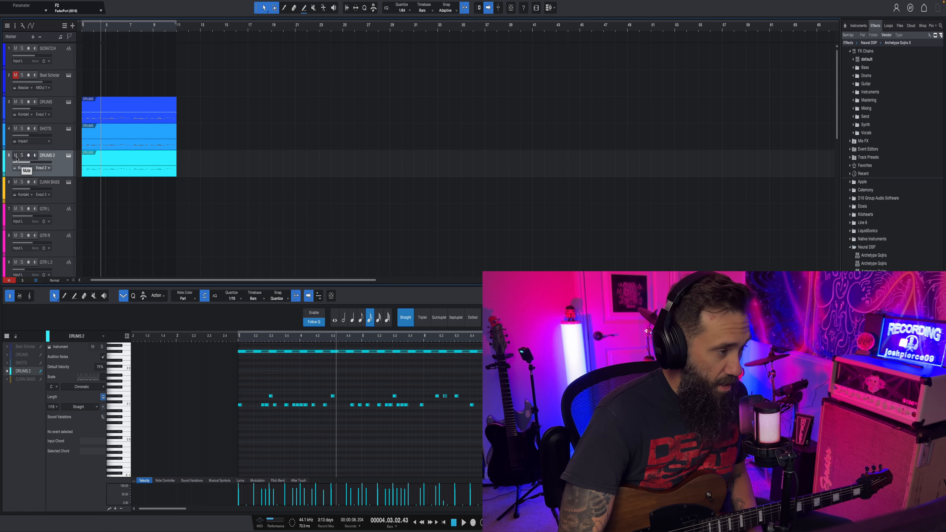
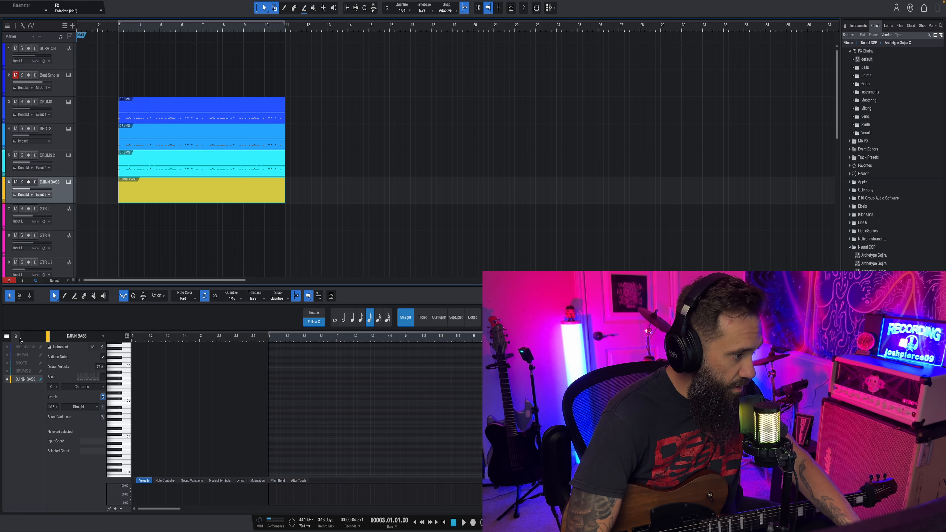
- Display the DRUMS notes as a reference in the DJINN BASS note editor at the part's start, bar 3
click(7, 357)
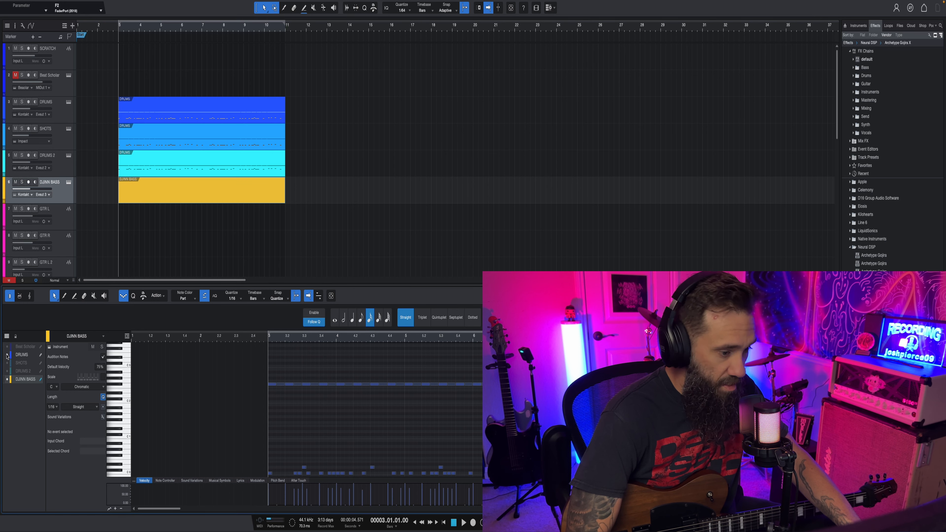
scroll(238, 425, right, 3)
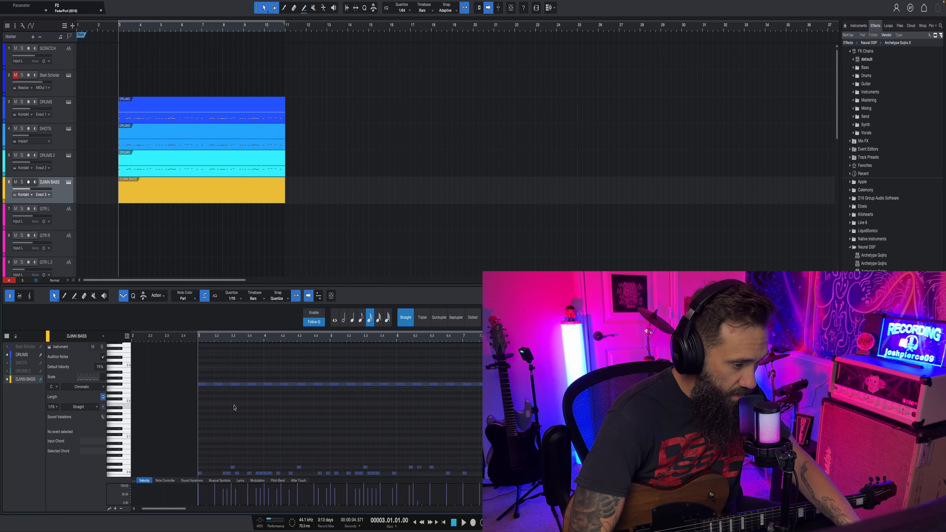
scroll(231, 422, up, 1)
scroll(231, 422, down, 5)
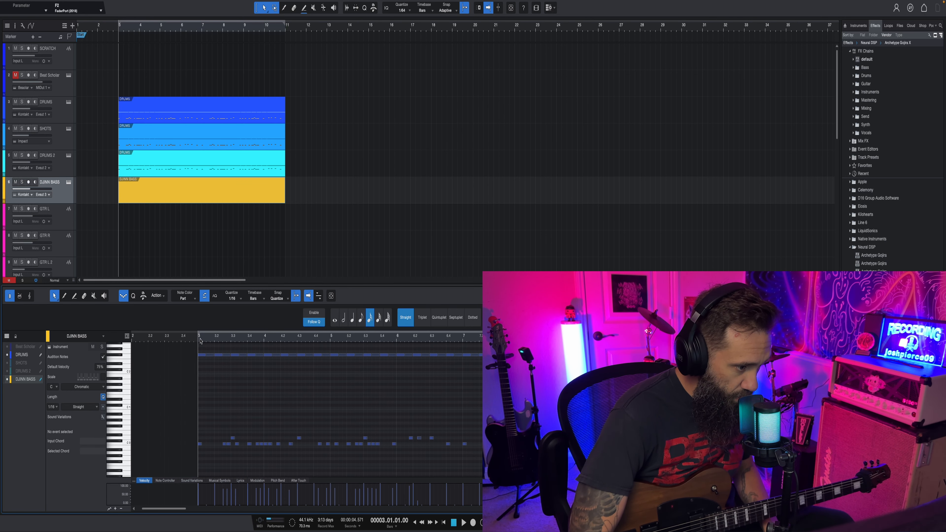
scroll(200, 341, up, 6)
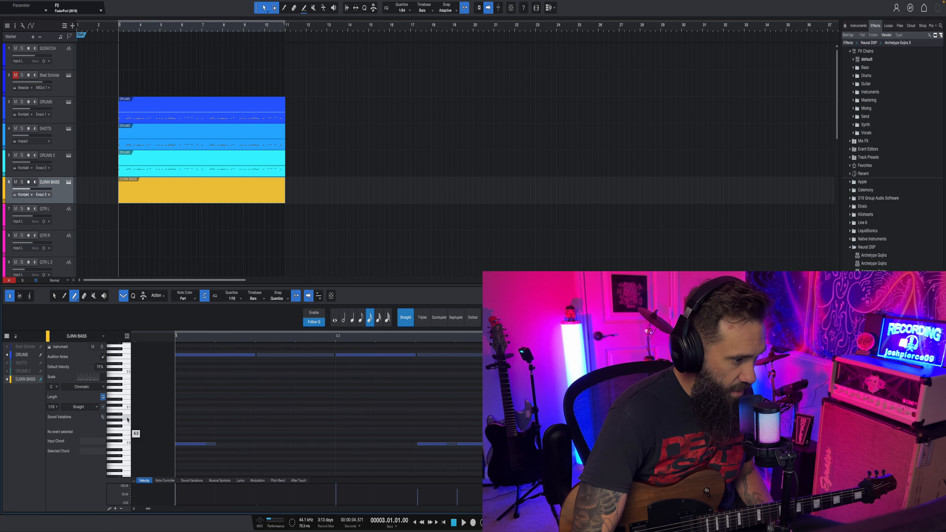
- Add a sixteenth-long A# 0 note at the start of the DJINN BASS part, on bar 3 beat 1
click(183, 414)
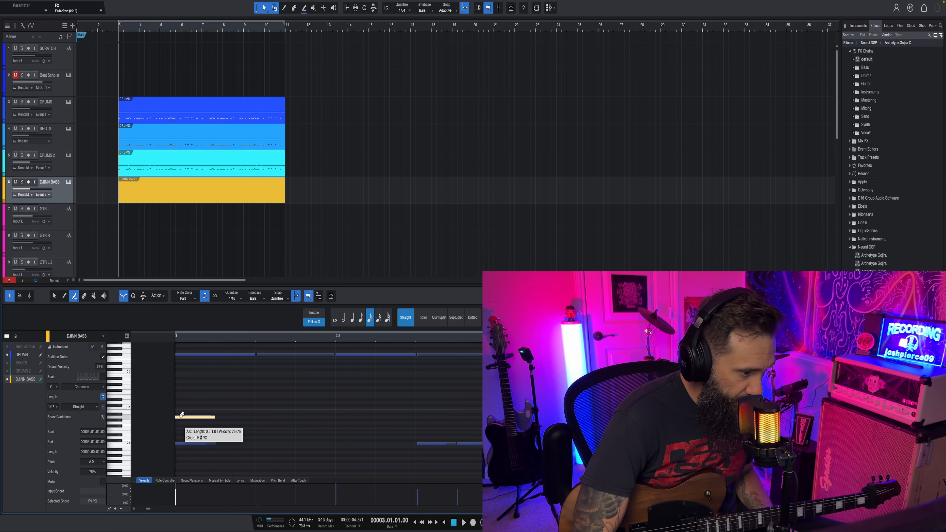
drag(180, 417, 180, 414)
scroll(315, 351, up, 5)
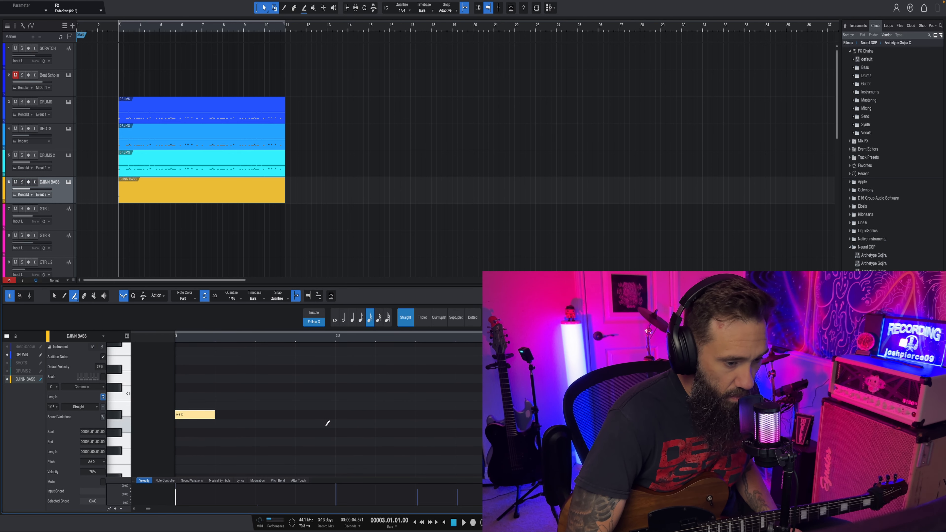
scroll(451, 416, down, 1)
scroll(462, 394, down, 1)
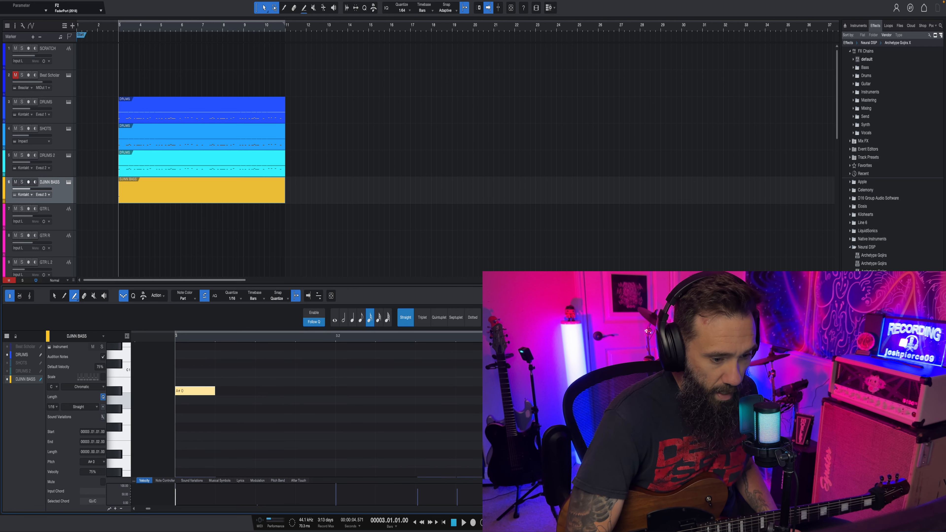
scroll(328, 410, down, 2)
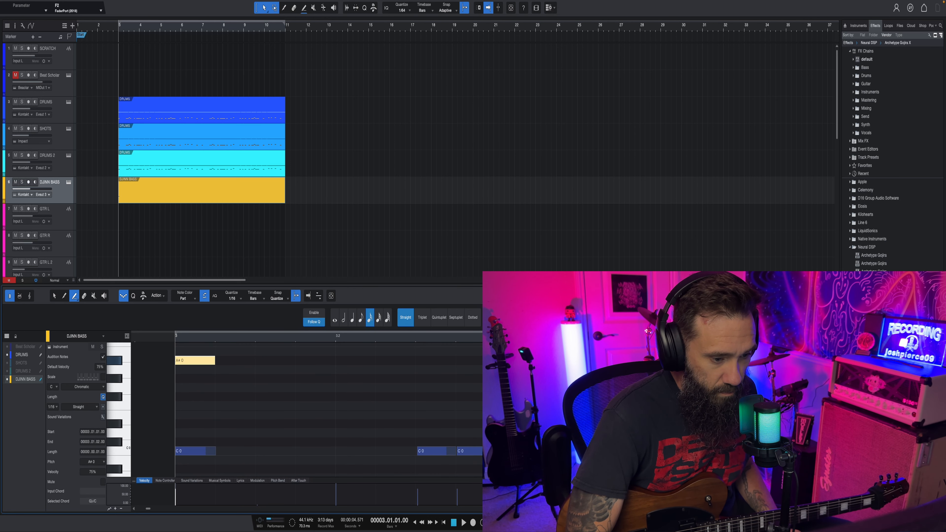
- Add four consecutive sixteenth-long A# 0 bass notes above the next kick hits in the DRUMS reference, starting midway through beat 2 of bar 3
click(421, 360)
click(470, 360)
click(512, 360)
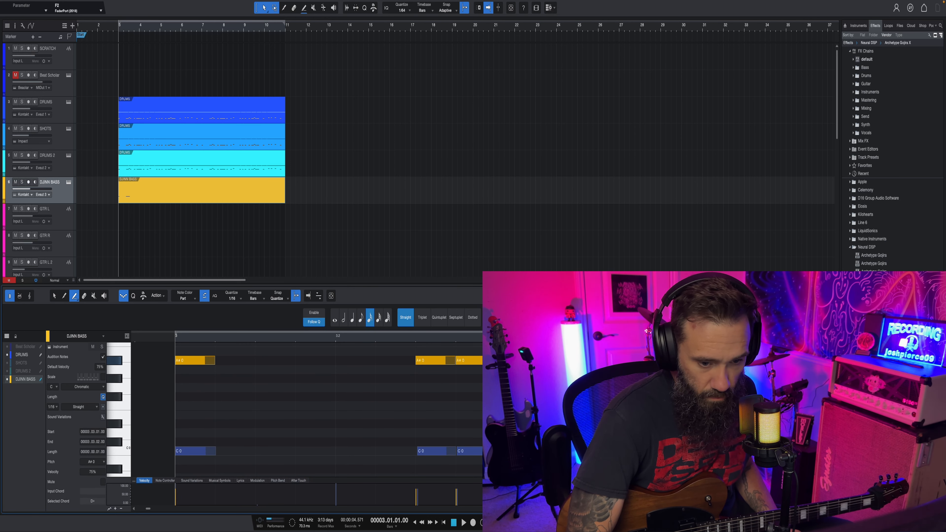
click(552, 359)
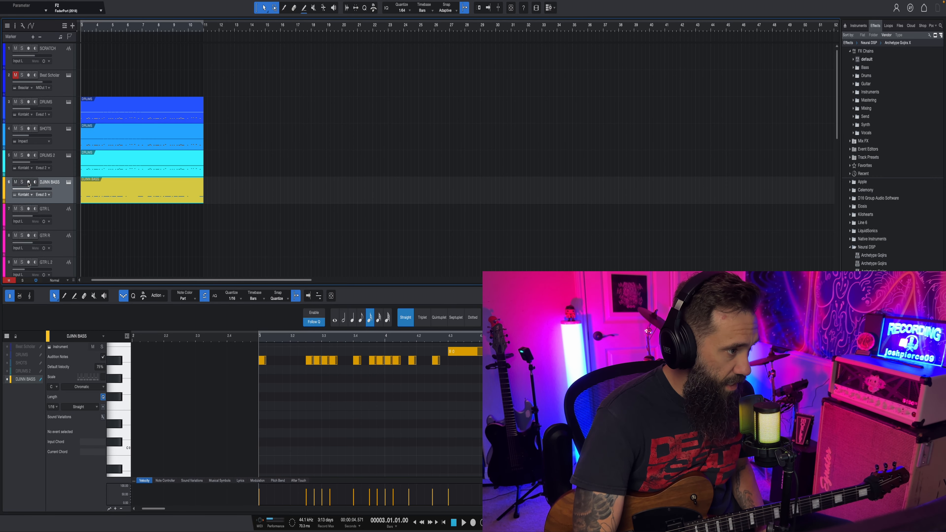
key(space)
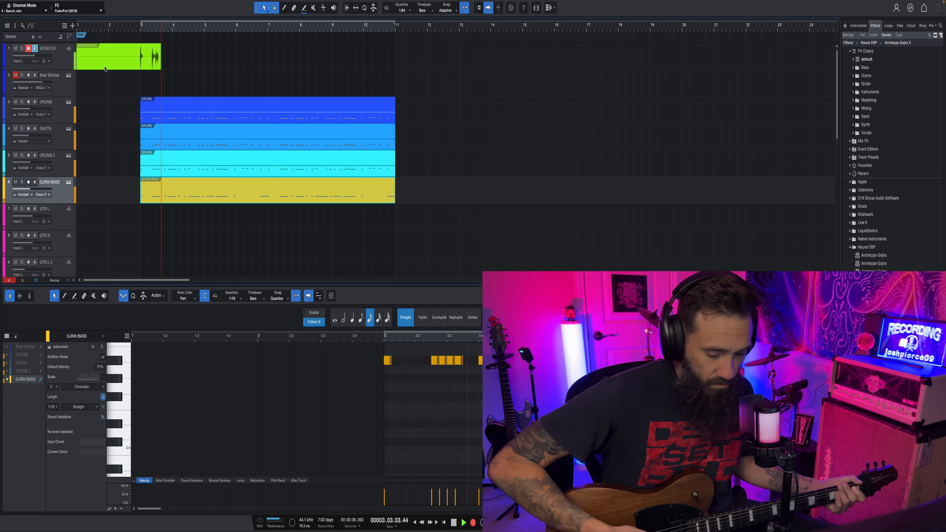
key(space)
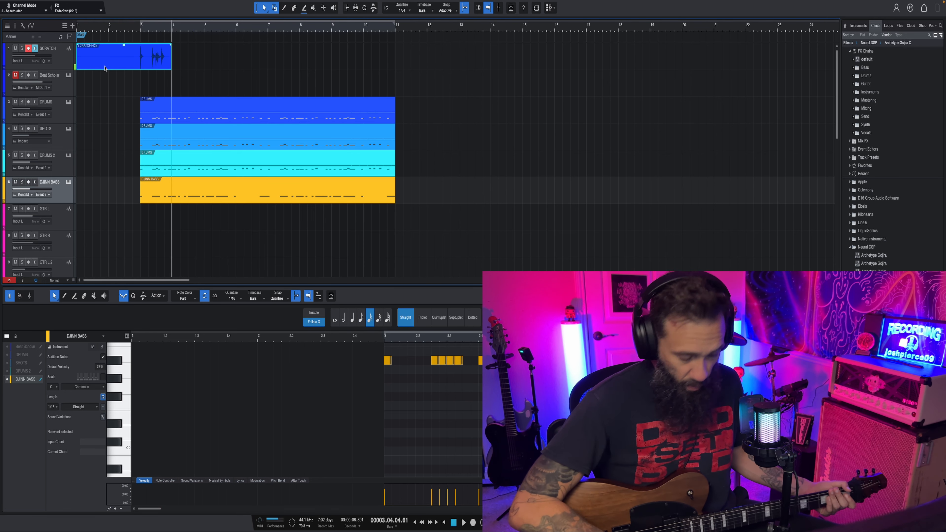
click(105, 68)
key(Delete)
key(space)
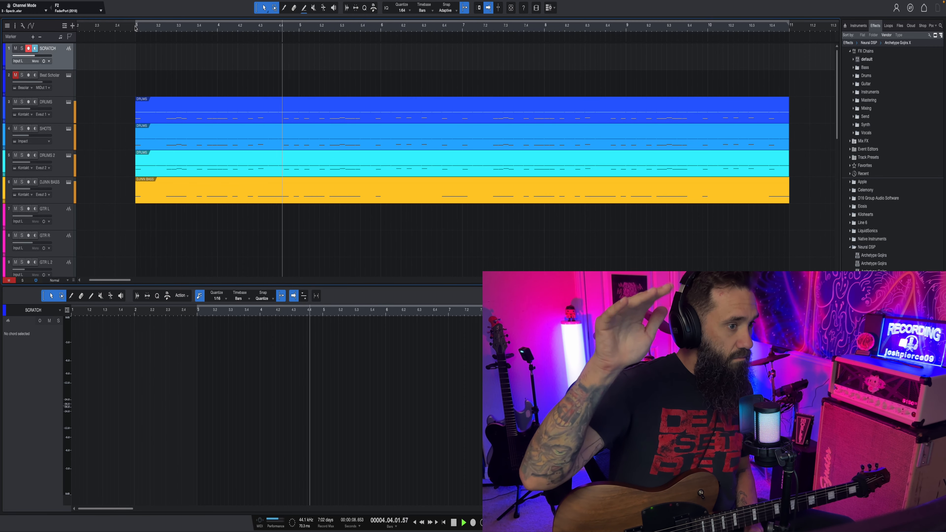
key(space)
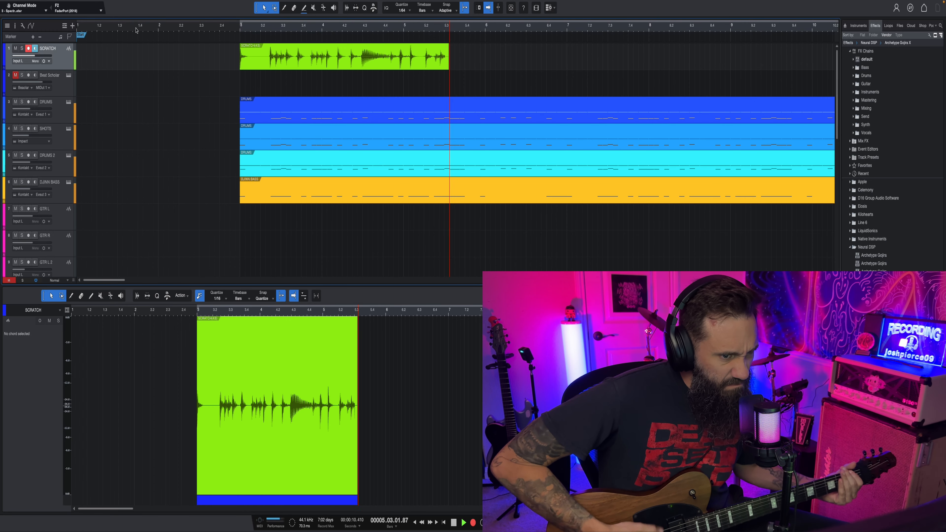
key(space)
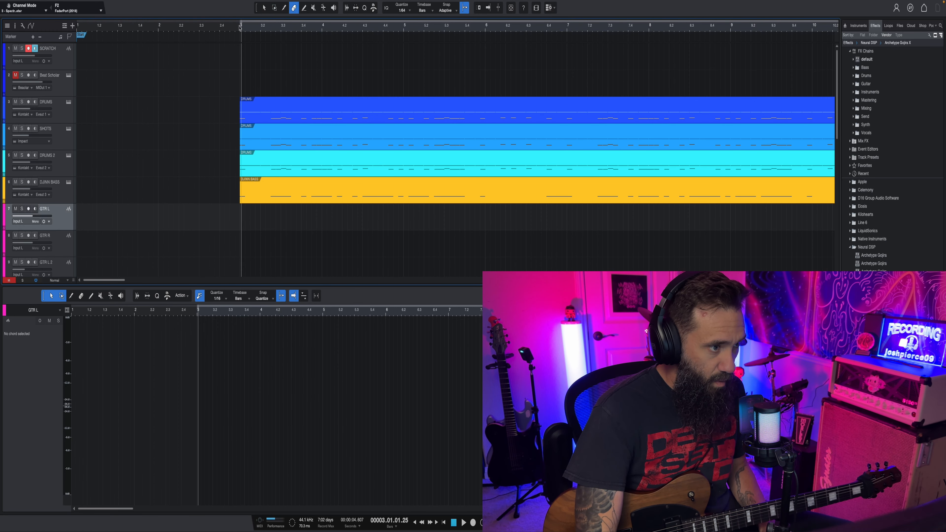
- Record a guitar take on the SCRATCH track from bar 3 to about bar 5 beat 3, and move it onto the GTR L track
click(238, 26)
drag(239, 26, 237, 28)
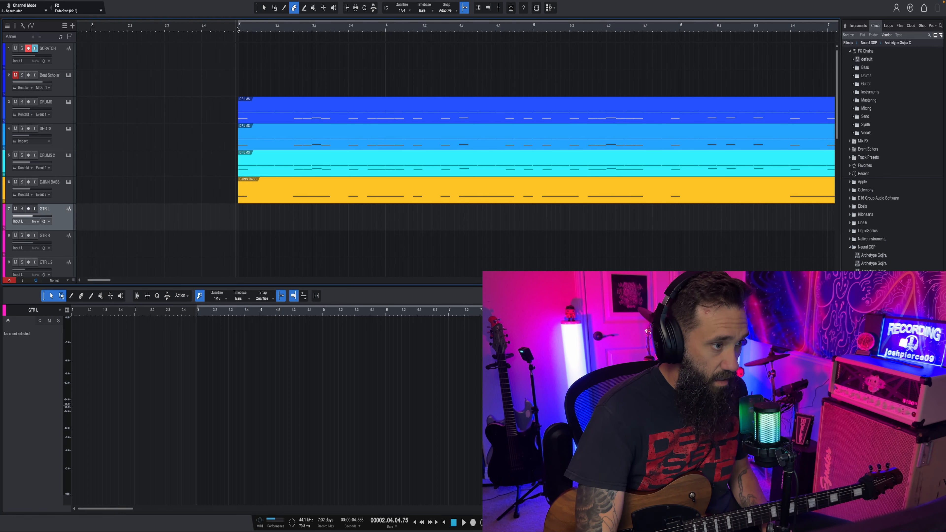
click(237, 29)
key(KP_Multiply)
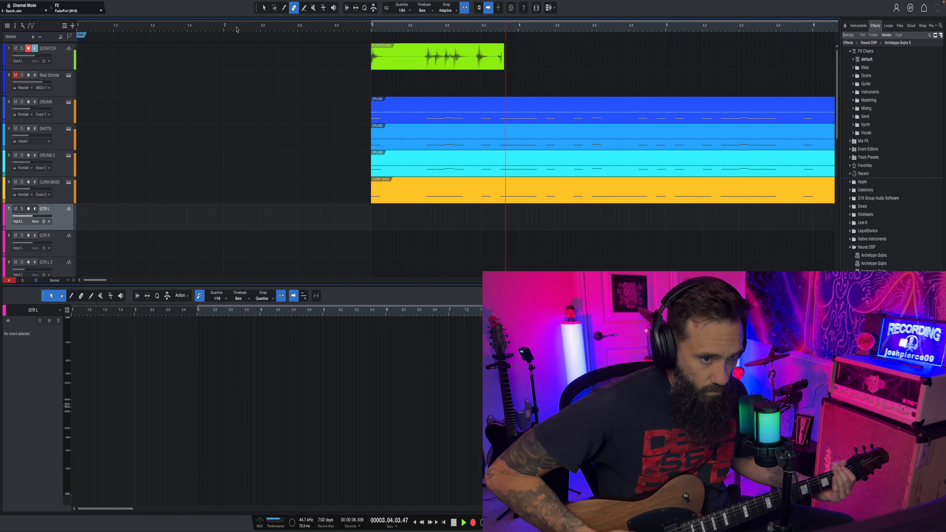
key(space)
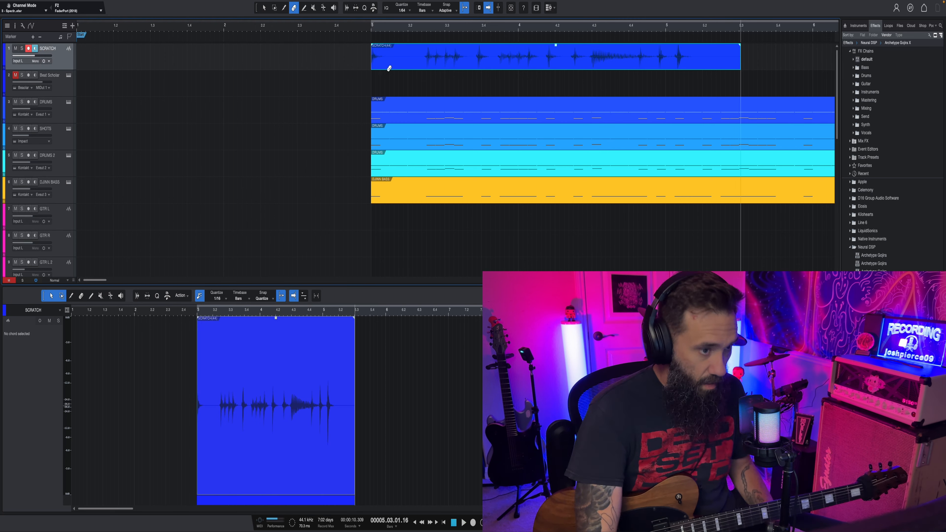
key(1)
drag(375, 53, 374, 214)
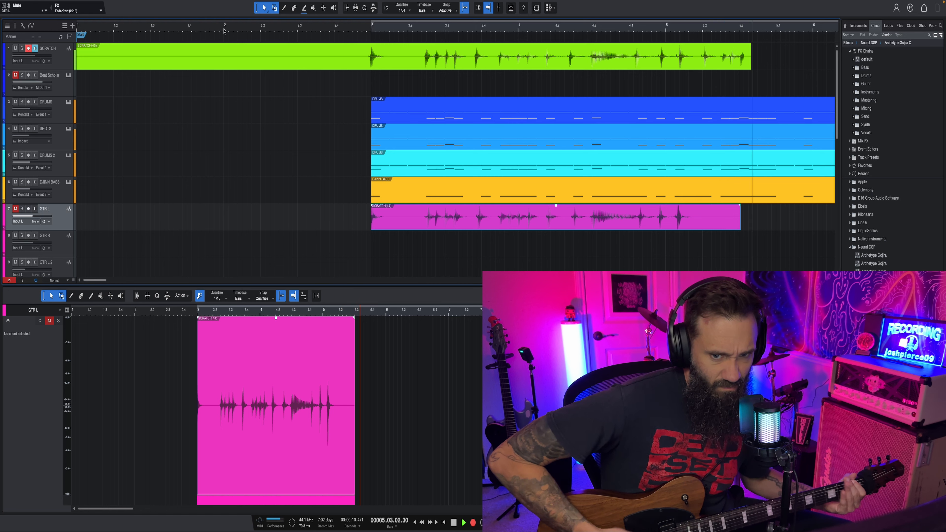
- Mute GTR L, record a doubling guitar take of the bar 3 riff on SCRATCH, and place it on the GTR R track
key(space)
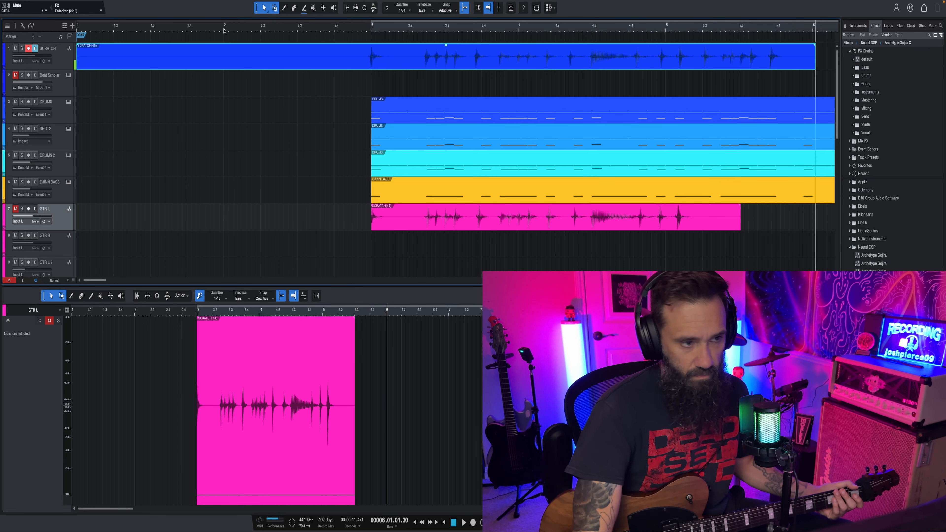
key(comma)
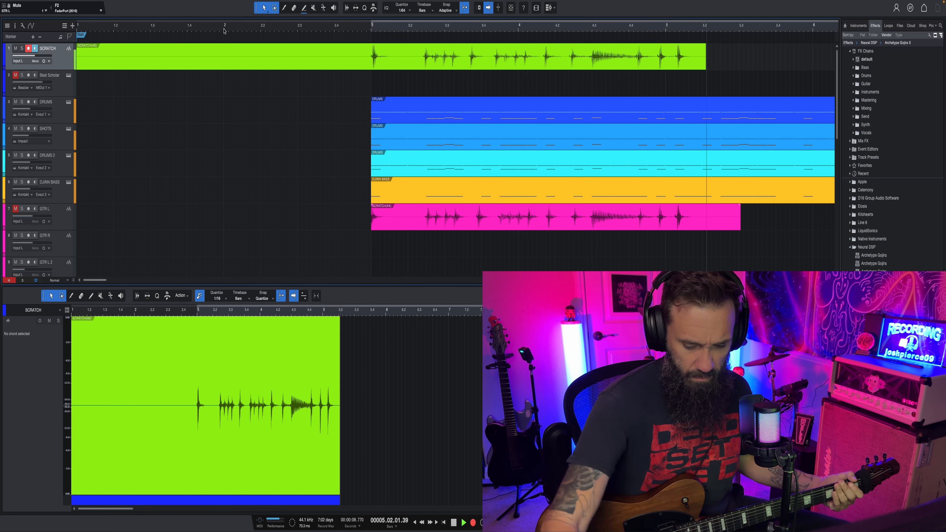
key(space)
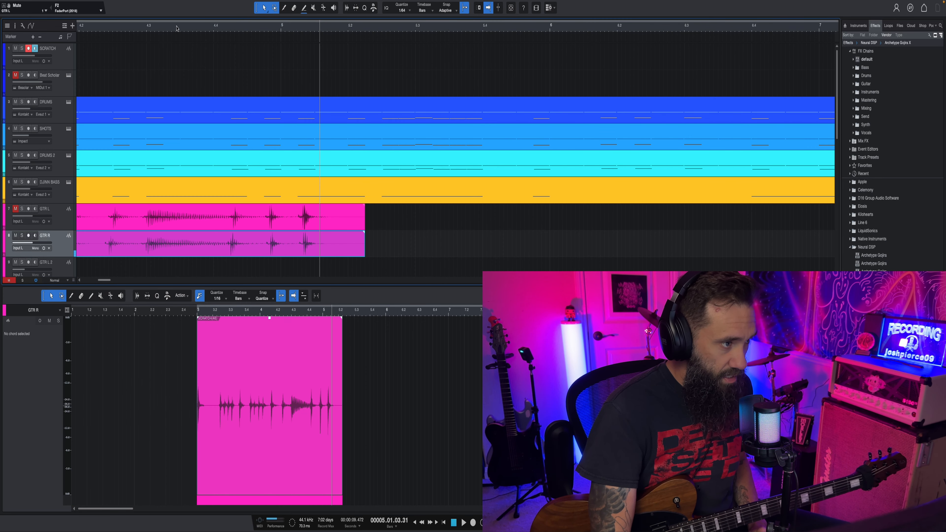
- Play the section around bars 4 to 6 several times to review the guitar takes against the drums and bass
click(160, 28)
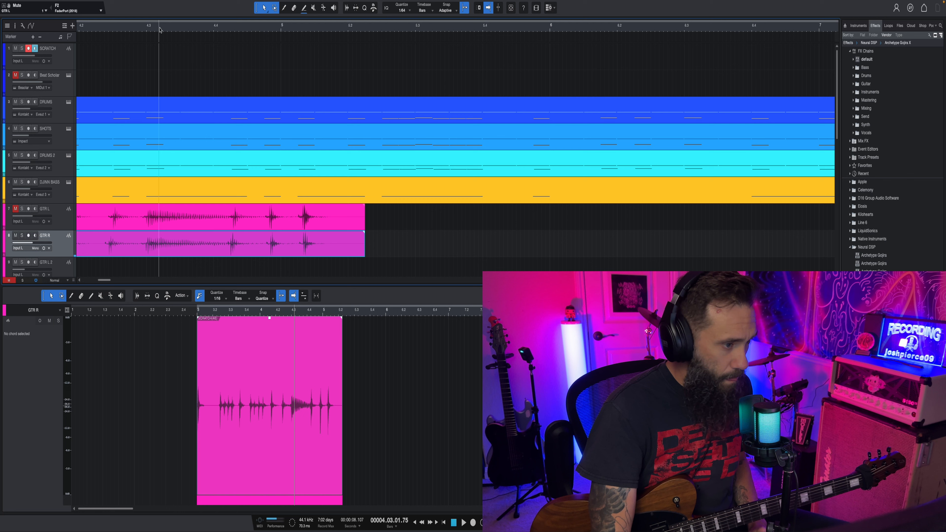
key(space)
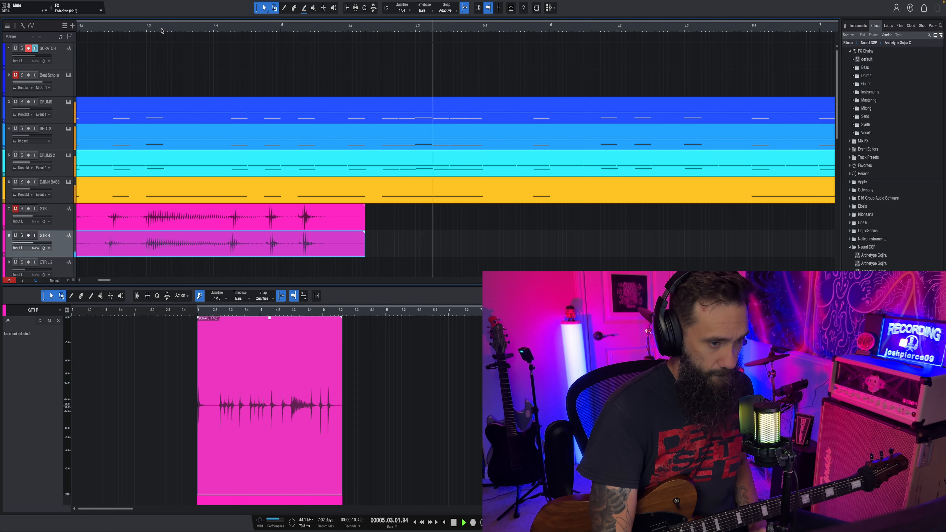
click(349, 28)
key(space)
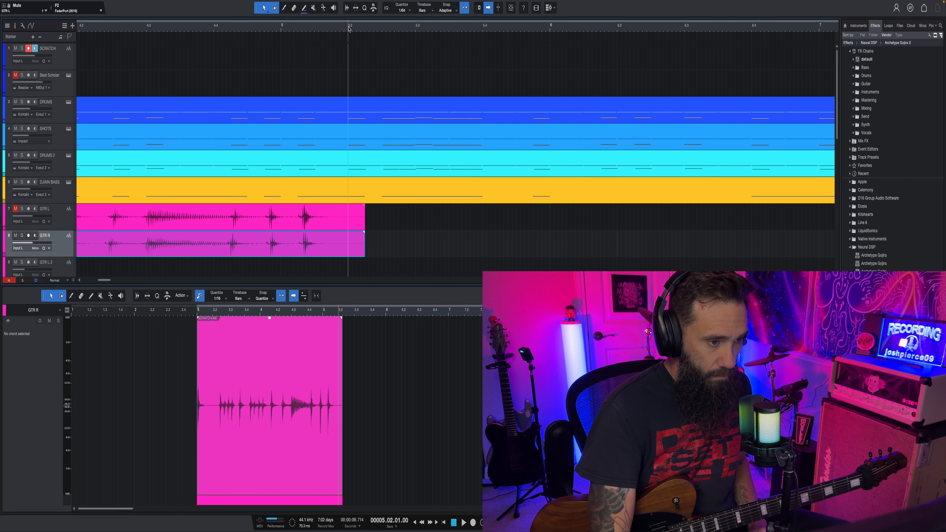
key(space)
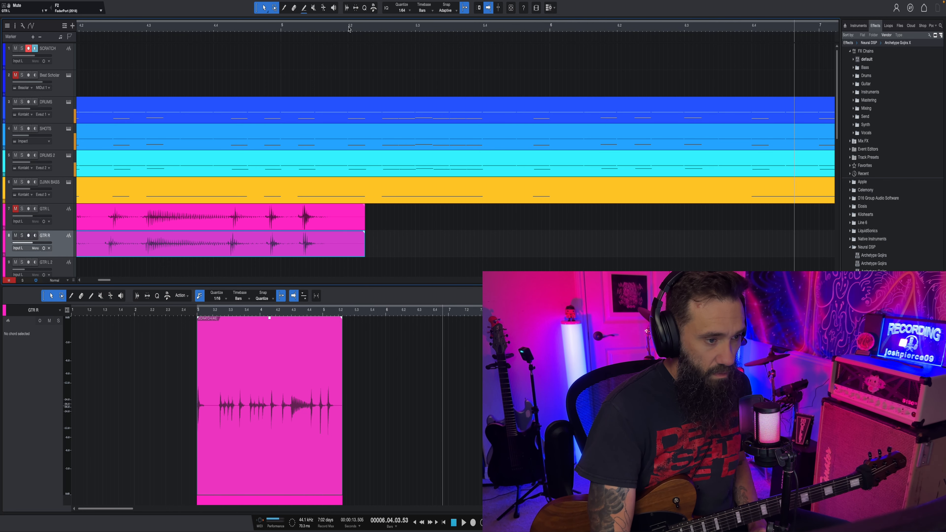
key(w)
key(space)
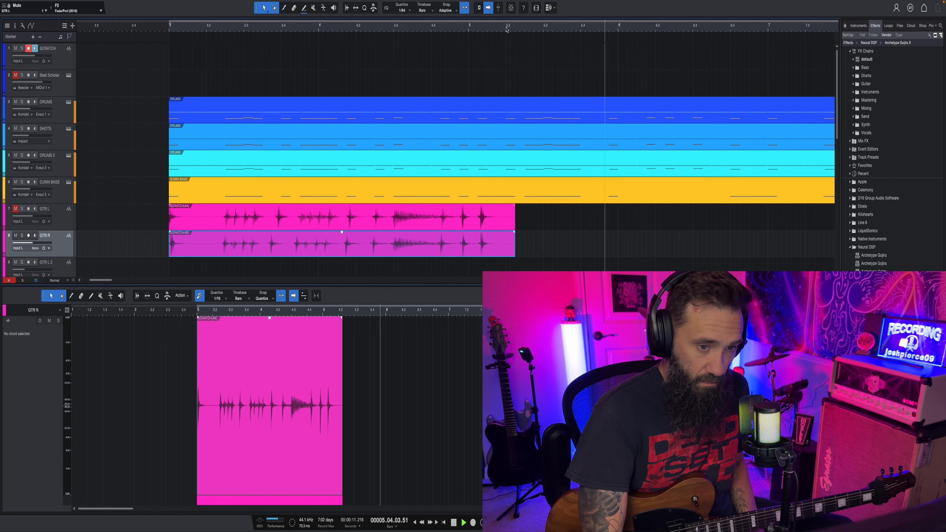
key(space)
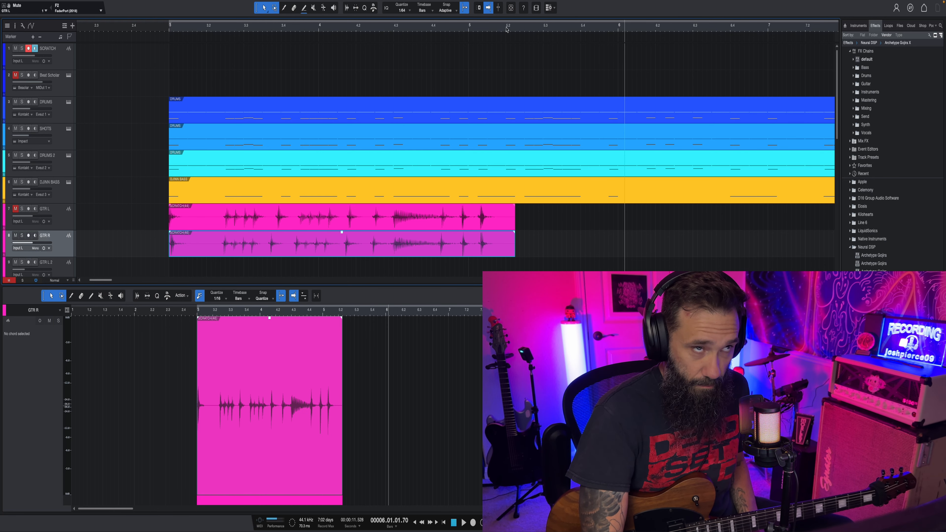
- Record the next guitar phrase twice on SCRATCH from bar 5 beat 2, and place the takes on GTR L and GTR R
click(507, 29)
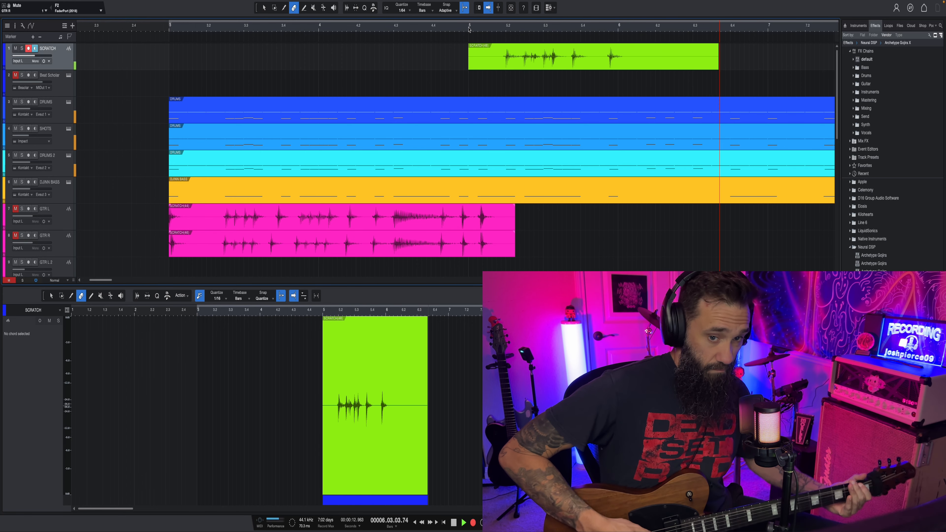
key(space)
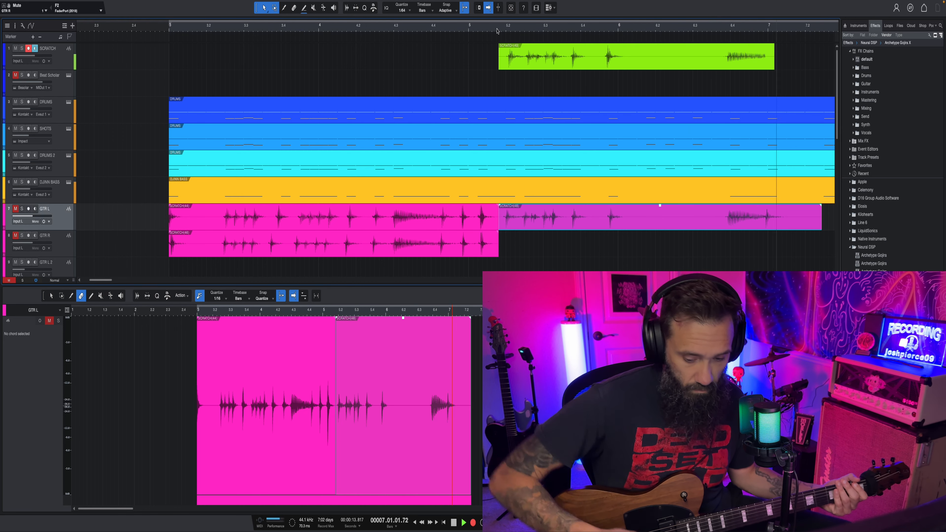
key(space)
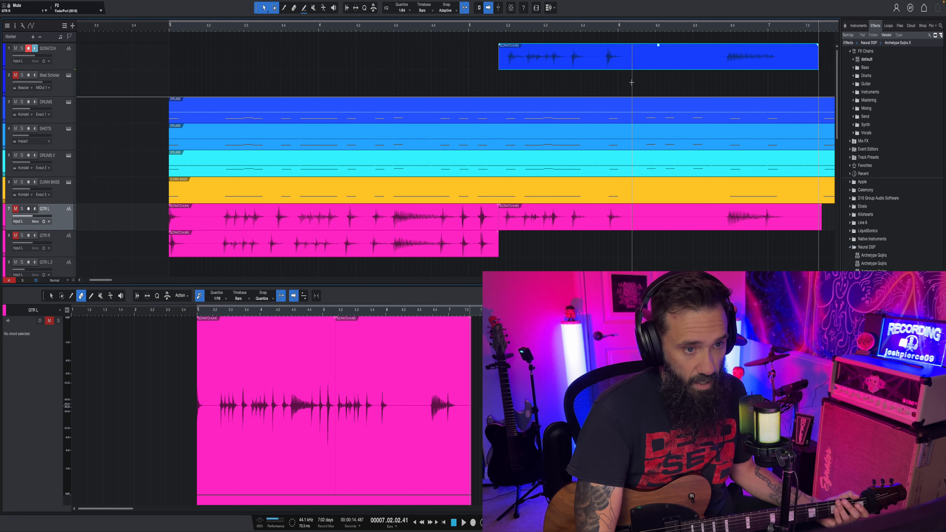
drag(543, 58, 543, 246)
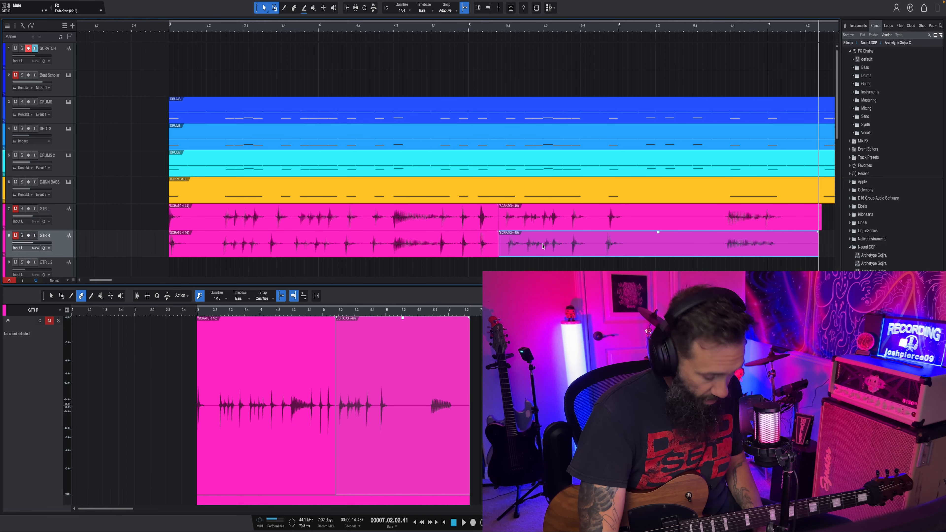
- Split the GTR L and GTR R takes on both sides of the silent gap in bar 6 and erase the silent pieces
drag(485, 29, 345, 42)
drag(180, 32, 182, 31)
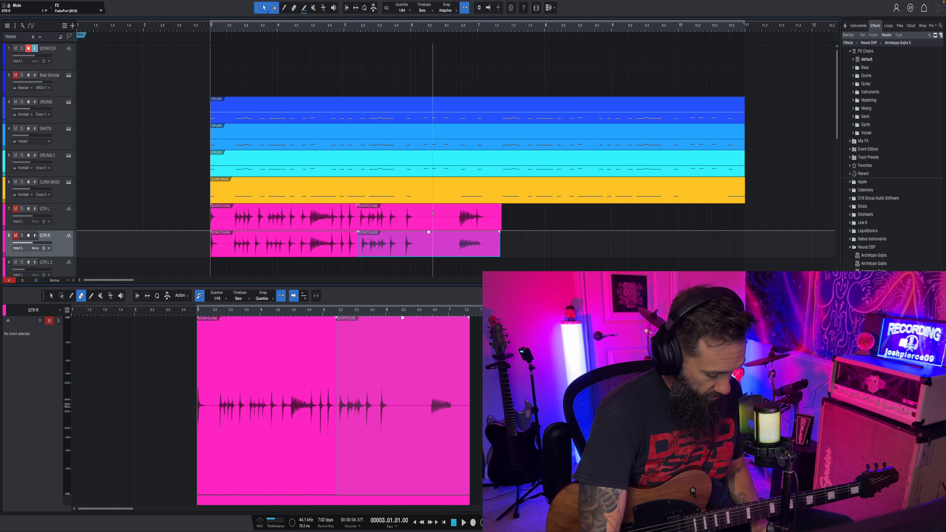
key(3)
click(434, 213)
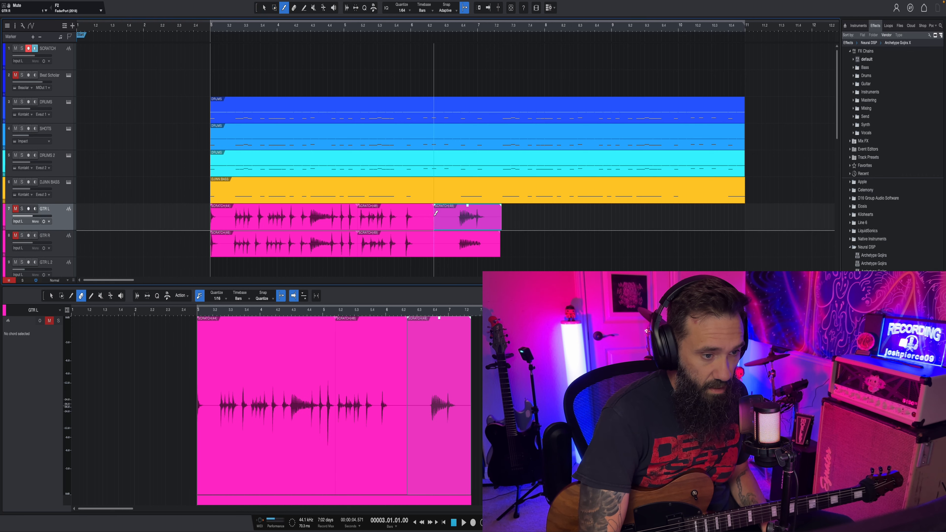
click(416, 215)
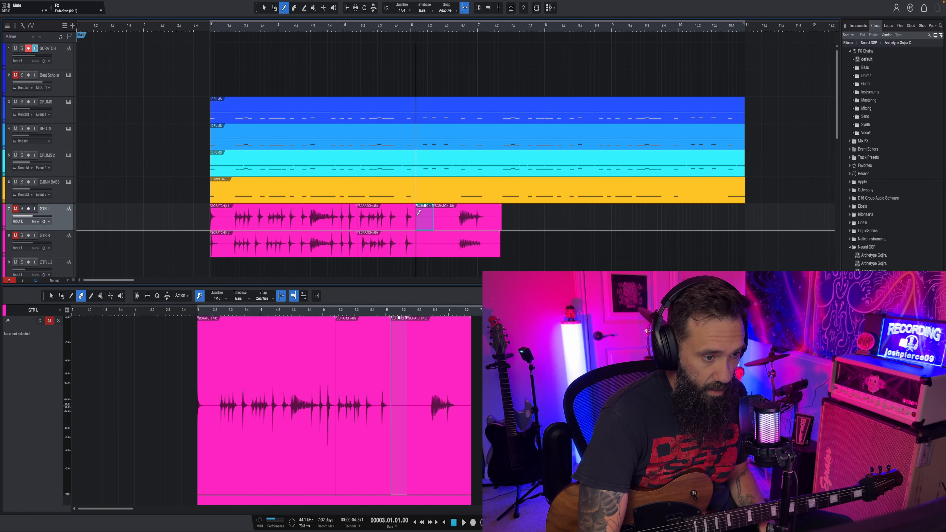
click(416, 244)
click(454, 219)
click(455, 244)
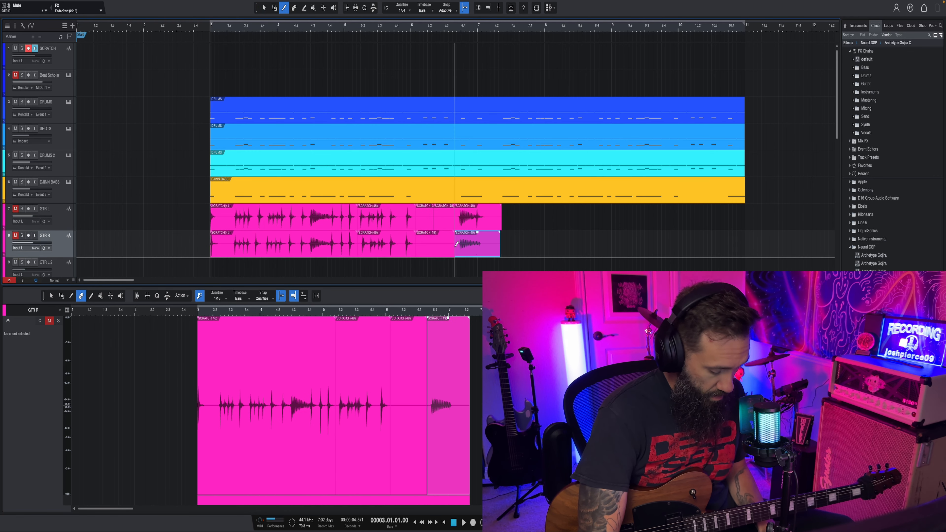
key(4)
click(444, 244)
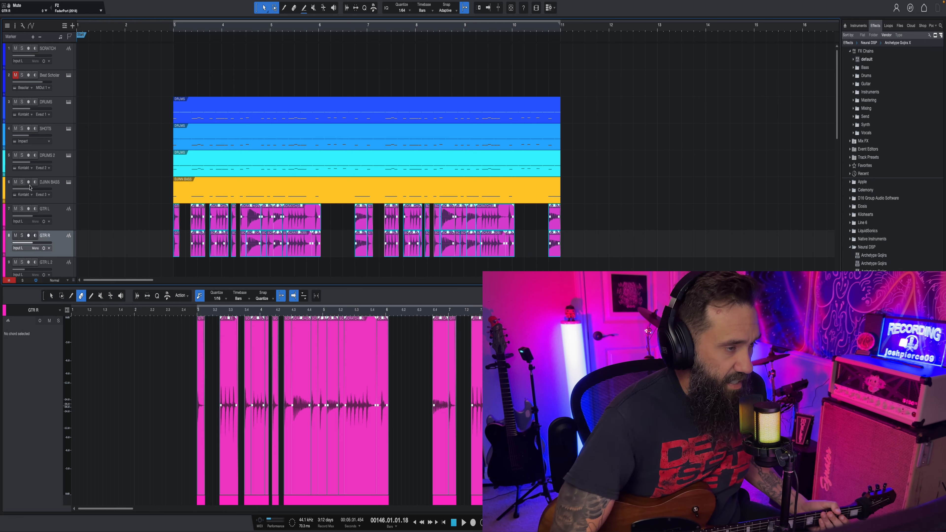
- Play the arrangement with the edited guitar tracks from the start of the song
scroll(235, 31, up, 3)
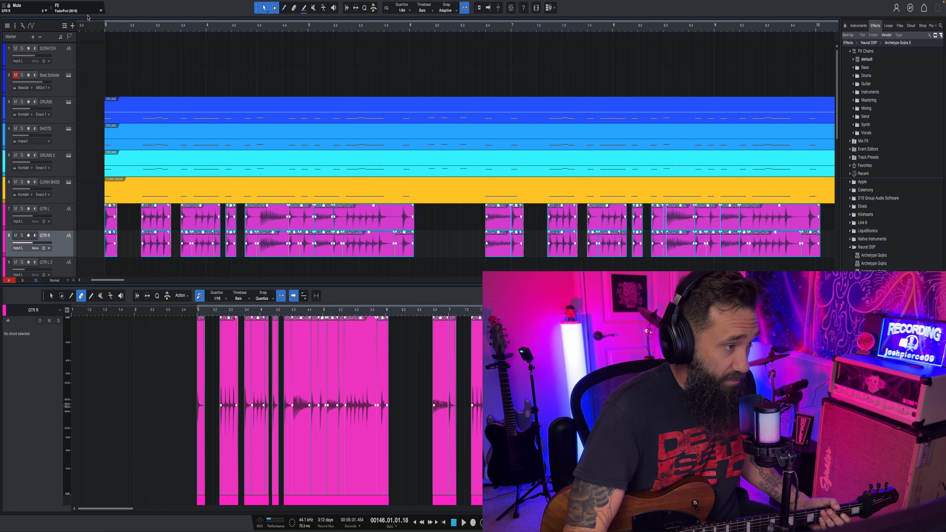
key(Home)
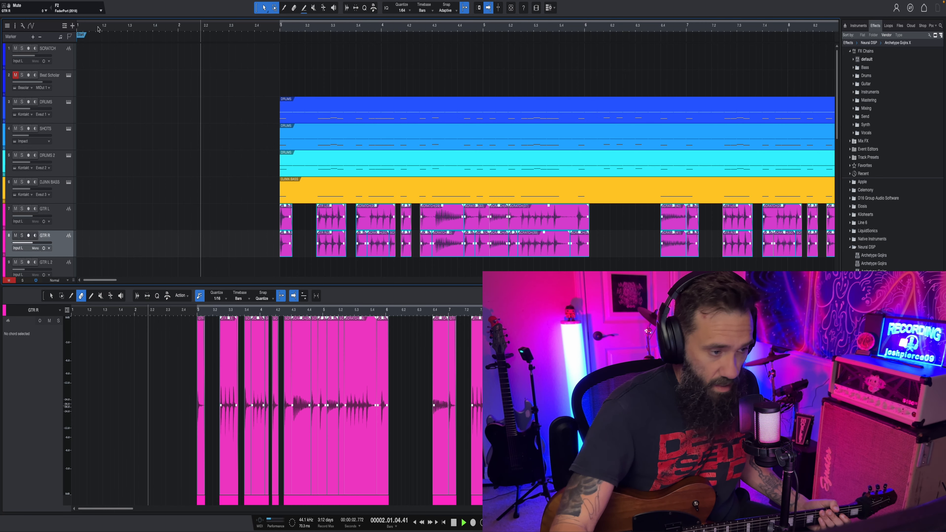
- Play the full section from bar 3 to its end at bar 11, and return the playback position to just before bar 3
click(279, 30)
key(space)
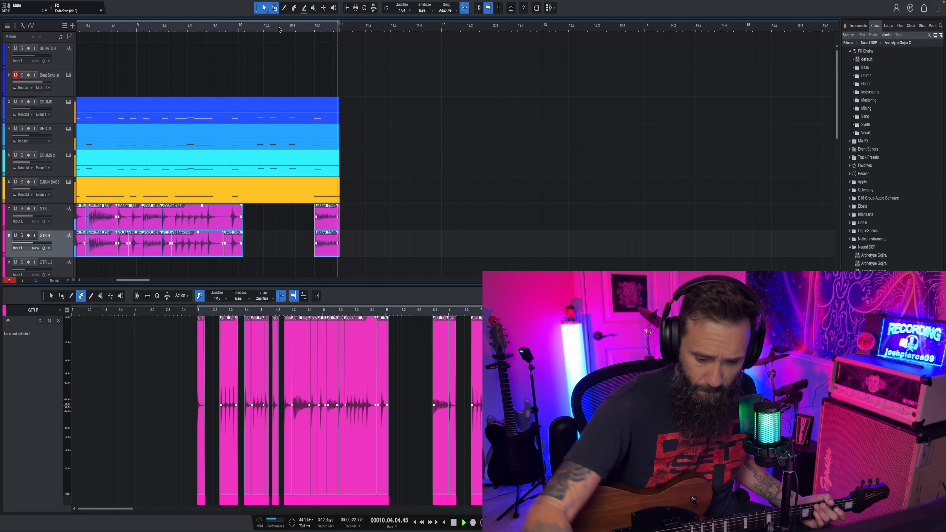
key(space)
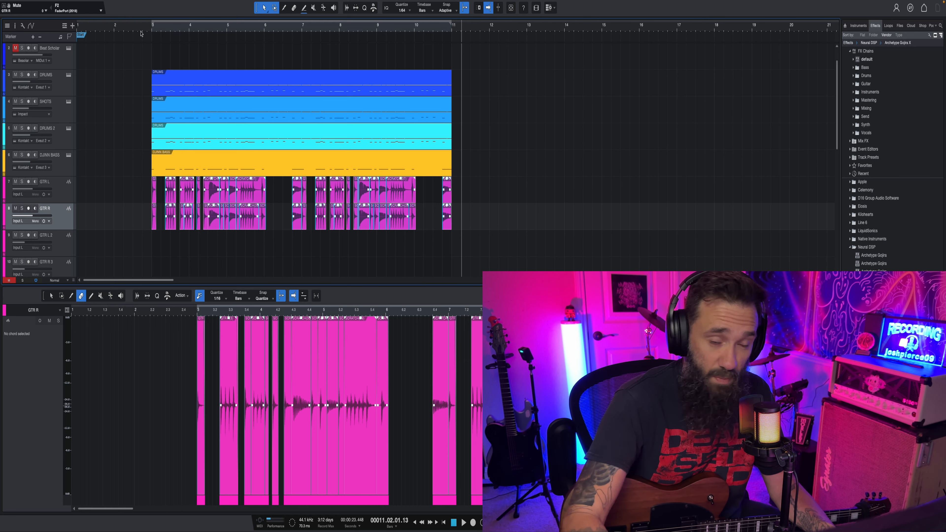
scroll(146, 25, up, 4)
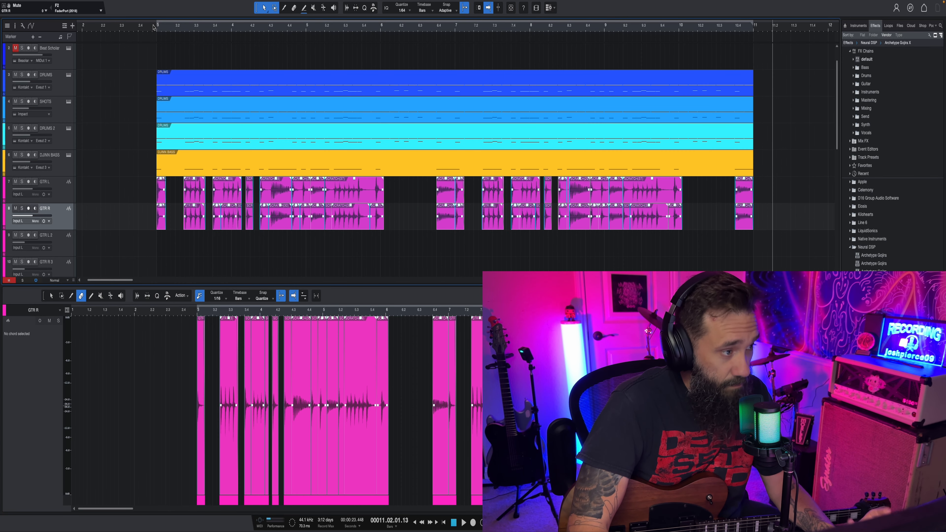
click(153, 26)
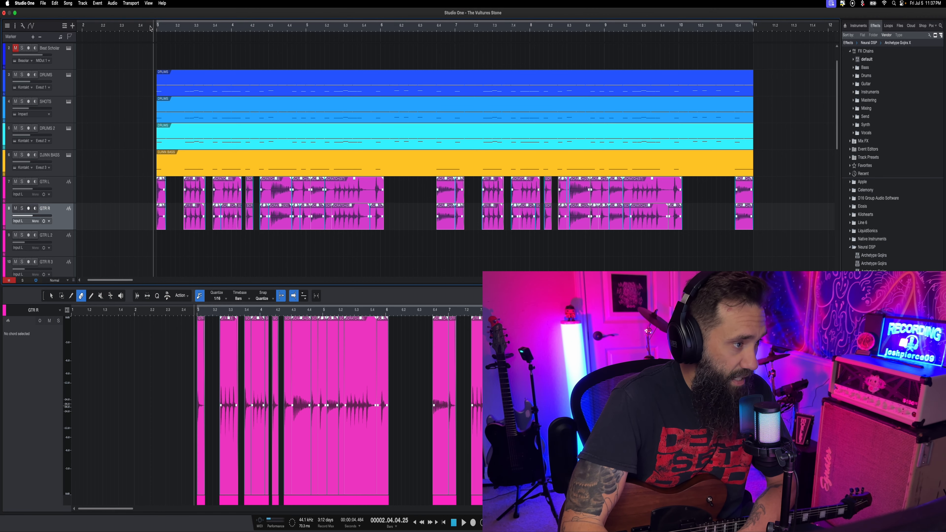
- Open the Beat Scholar instrument from its track and place its window over the arrangement to view the pattern
scroll(143, 65, up, 2)
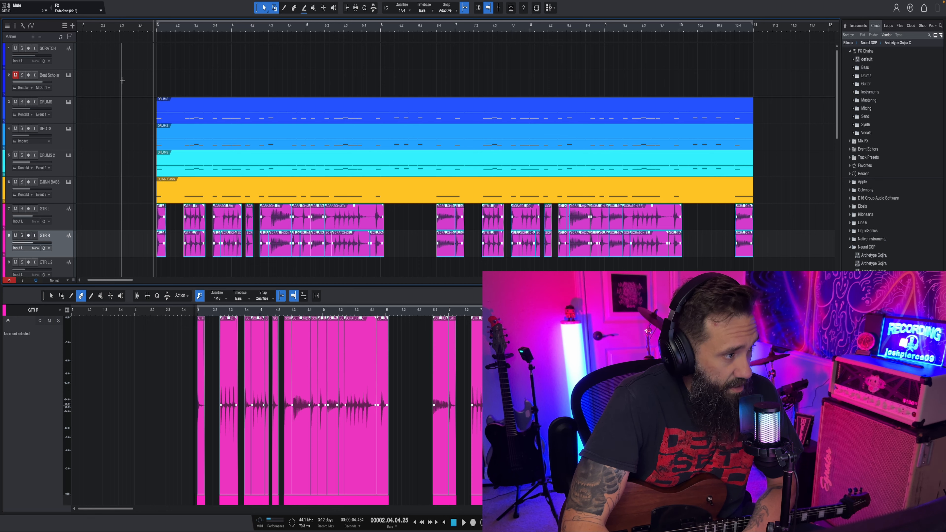
click(68, 75)
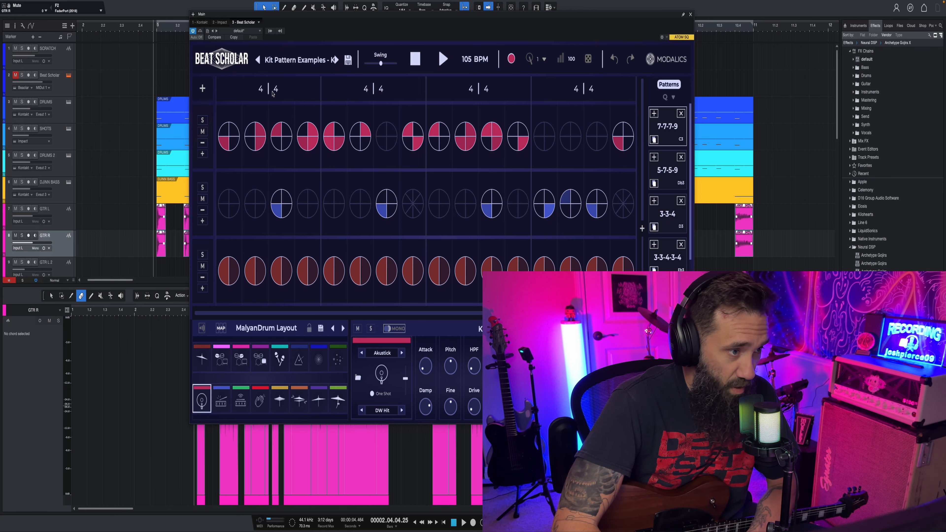
drag(292, 14, 371, 34)
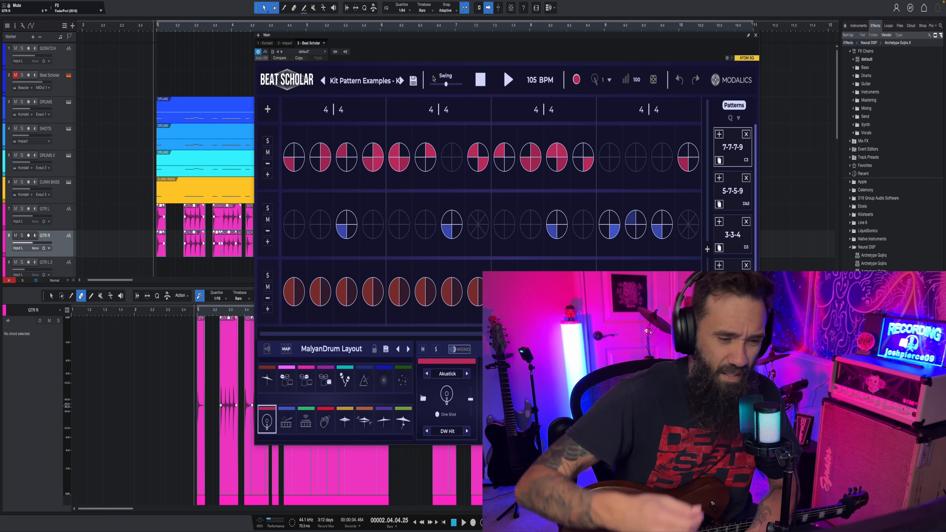
drag(360, 43, 325, 27)
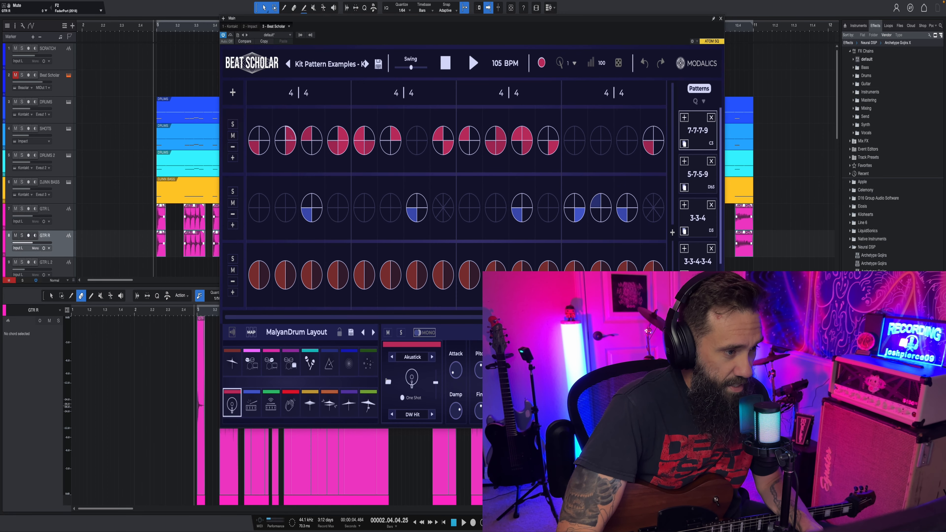